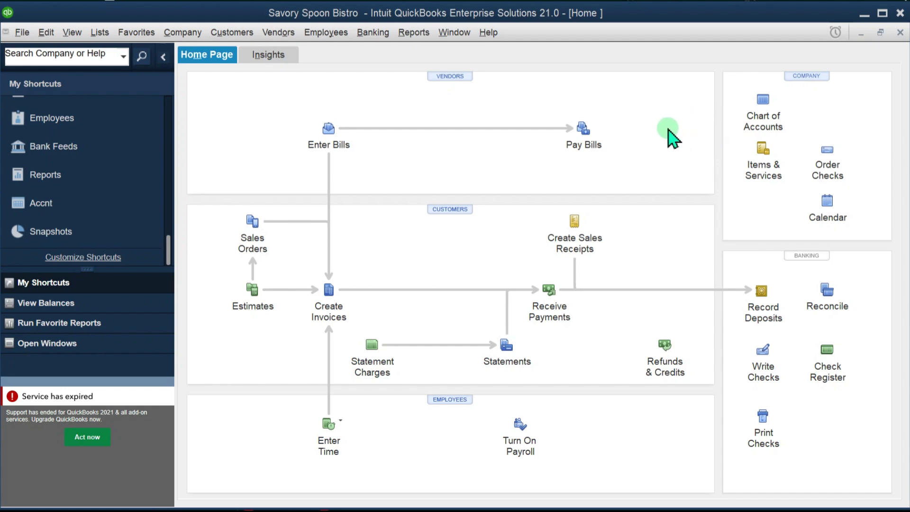
- Open the Chart of Accounts list from the Home page and scroll through the accounts
{"action": "left_click", "coordinate": [763, 101]}
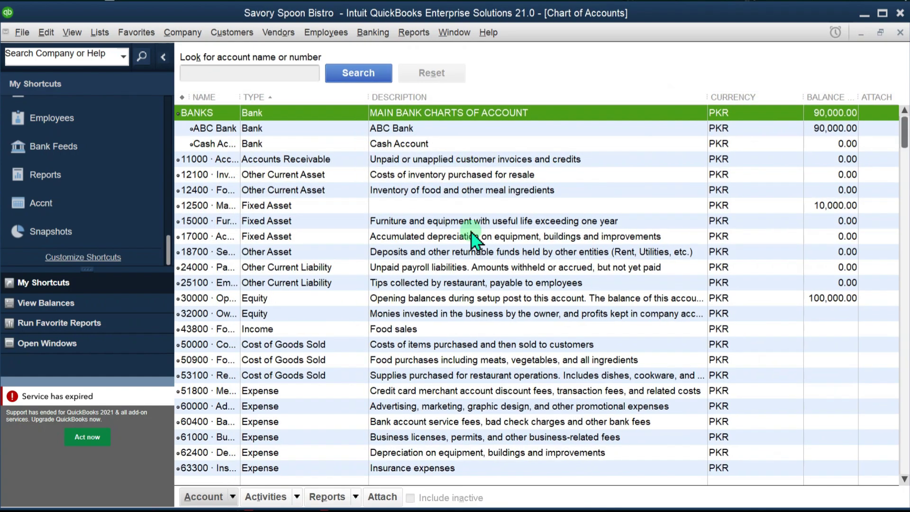
{"action": "scroll", "coordinate": [477, 235], "scroll_direction": "down", "scroll_amount": 3}
{"action": "scroll", "coordinate": [478, 235], "scroll_direction": "up", "scroll_amount": 4}
{"action": "scroll", "coordinate": [486, 235], "scroll_direction": "down", "scroll_amount": 4}
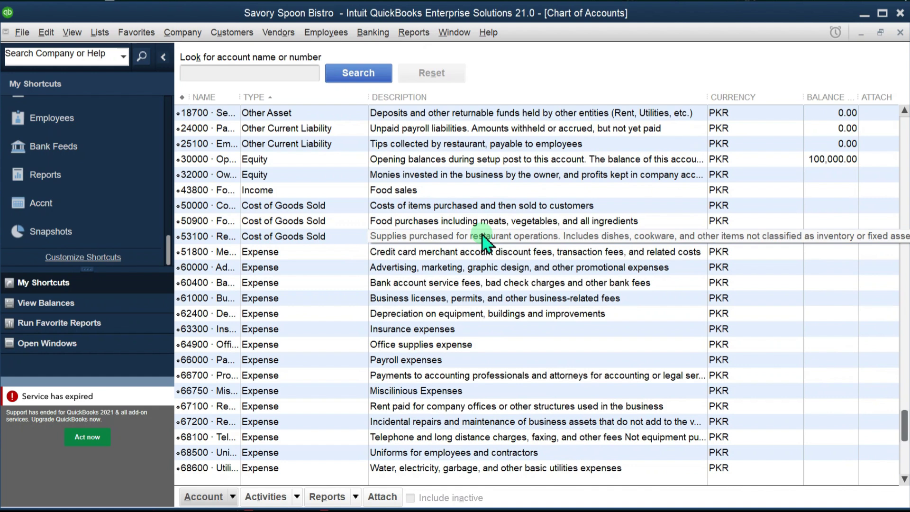
- Go to File > Utilities > Export to reach the Lists to IIF Files option
{"action": "left_click", "coordinate": [22, 33]}
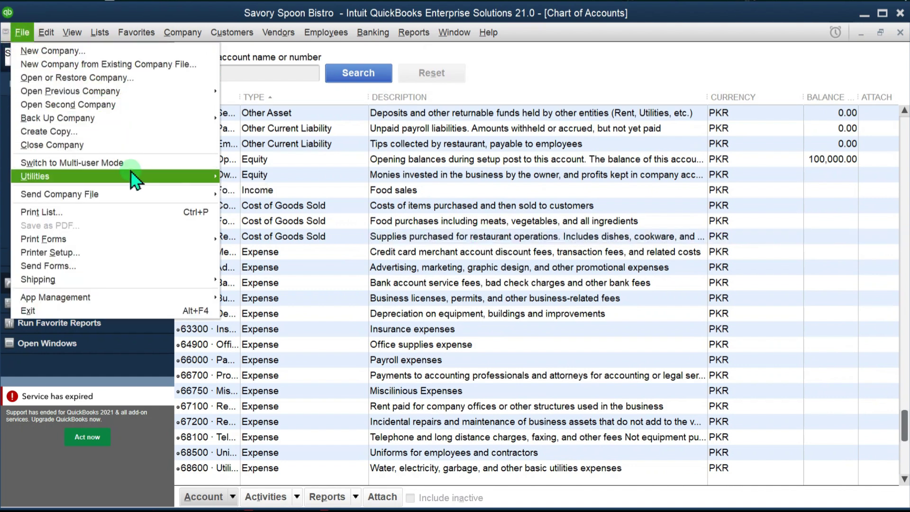
{"action": "left_click", "coordinate": [144, 175]}
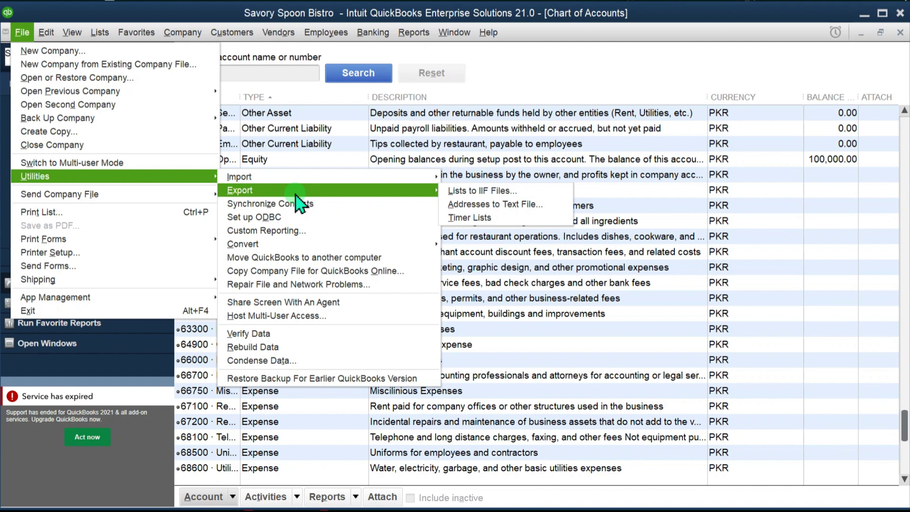
{"action": "left_click", "coordinate": [434, 192]}
{"action": "left_click", "coordinate": [435, 191]}
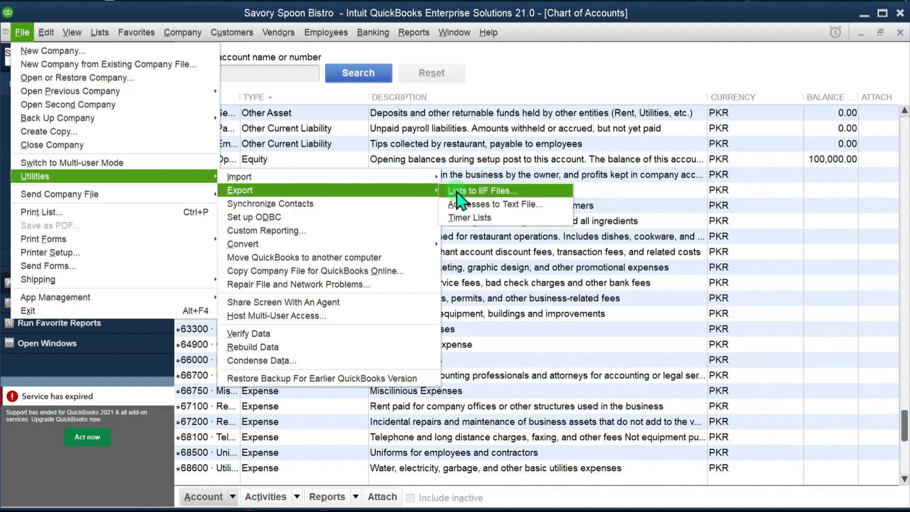
- Export the Chart of Accounts list as an IIF file named 'Charts of Accounts' on the Desktop
{"action": "left_click", "coordinate": [456, 191]}
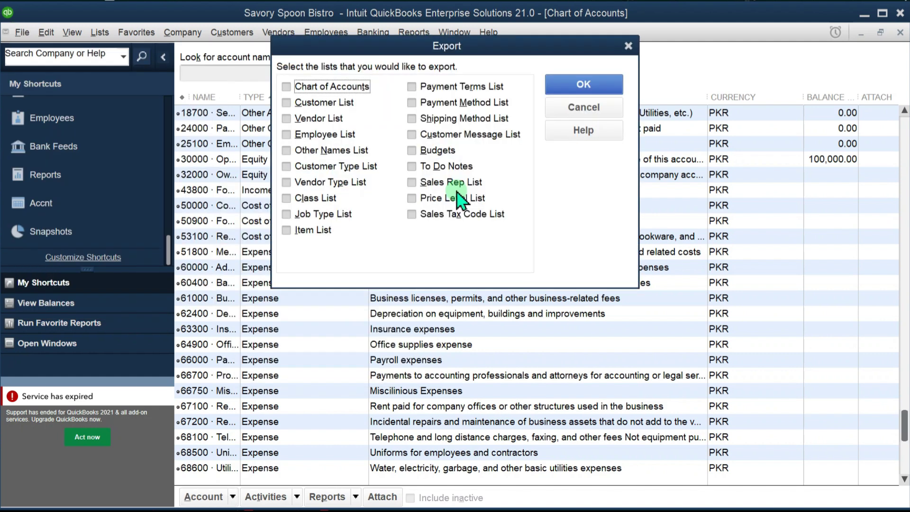
{"action": "left_click", "coordinate": [286, 86]}
{"action": "left_click", "coordinate": [586, 86]}
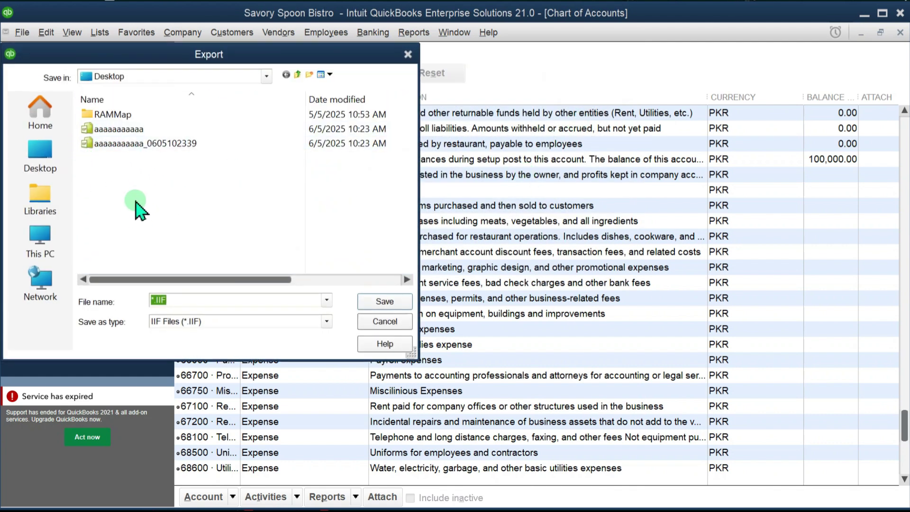
{"action": "left_click", "coordinate": [41, 163]}
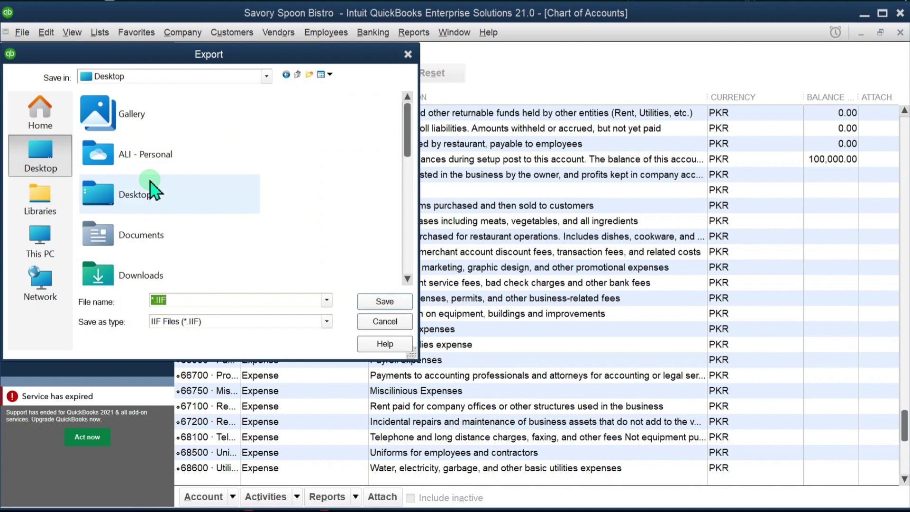
{"action": "left_click", "coordinate": [146, 193]}
{"action": "left_click", "coordinate": [180, 296]}
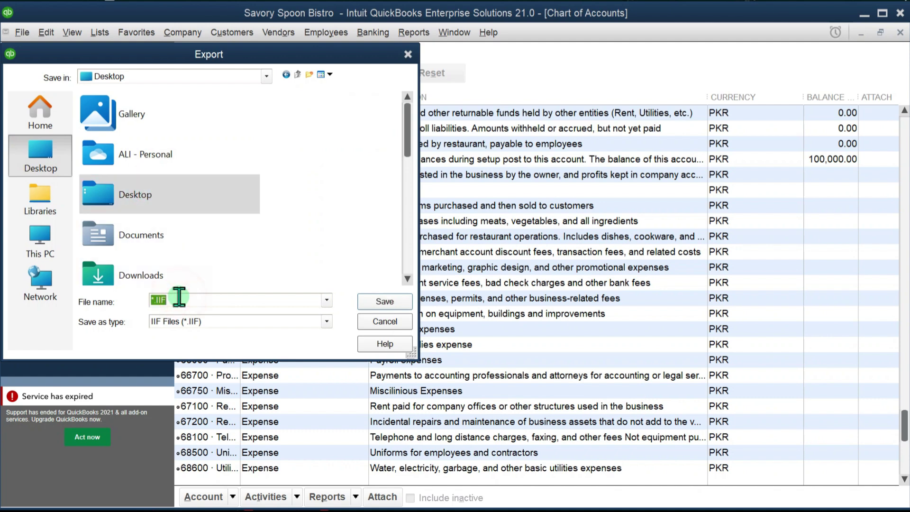
{"action": "type", "text": "Charts of Accounts"}
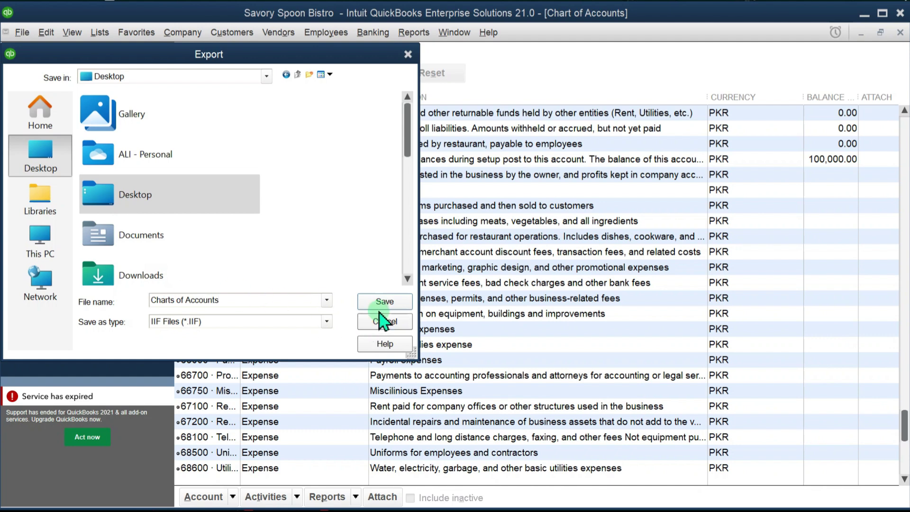
{"action": "left_click", "coordinate": [381, 304]}
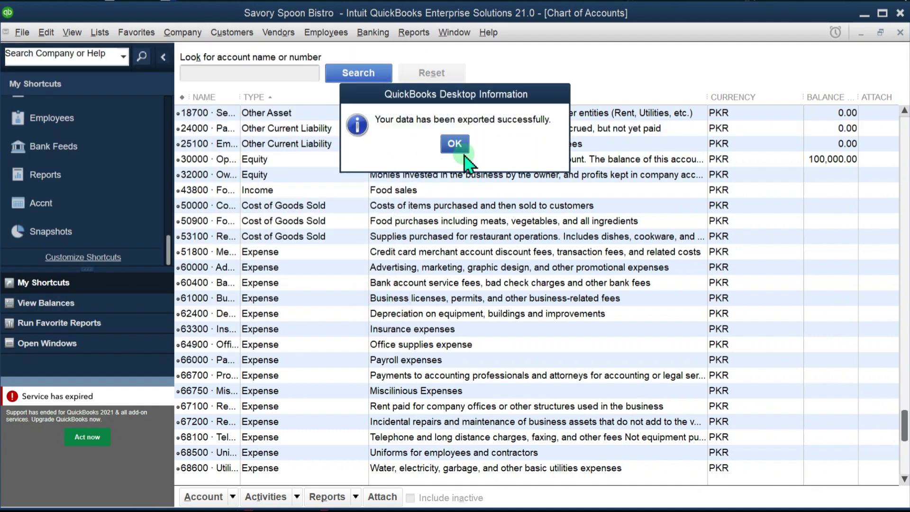
{"action": "left_click", "coordinate": [464, 147]}
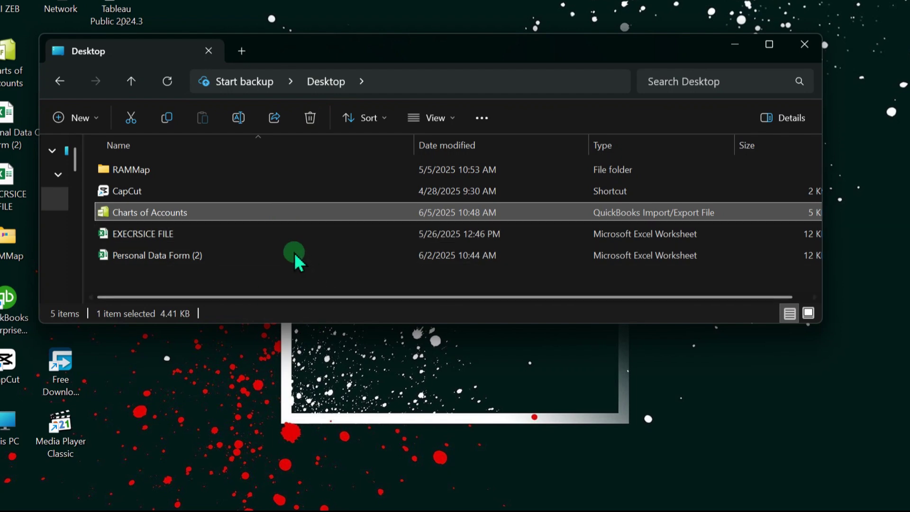
- Try opening the Charts of Accounts IIF file from Explorer and dismiss the resulting error
{"action": "double_click", "coordinate": [221, 216]}
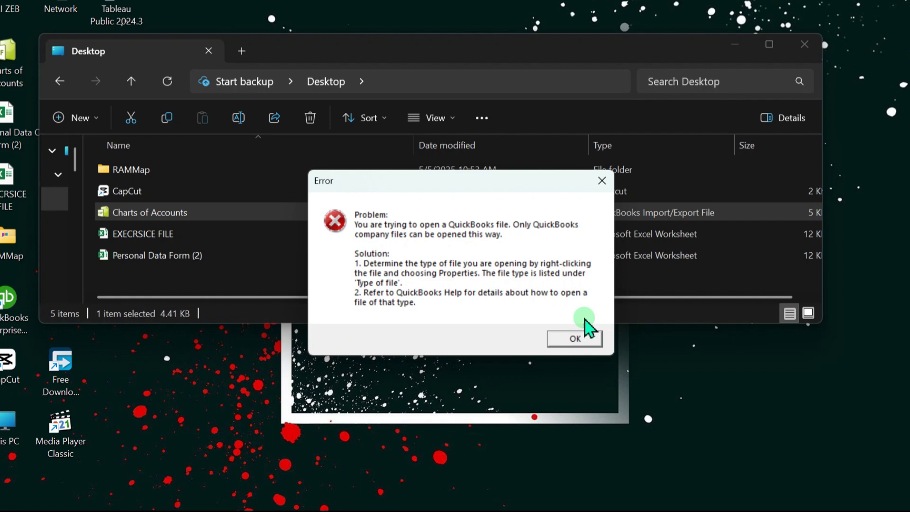
{"action": "left_click", "coordinate": [586, 345]}
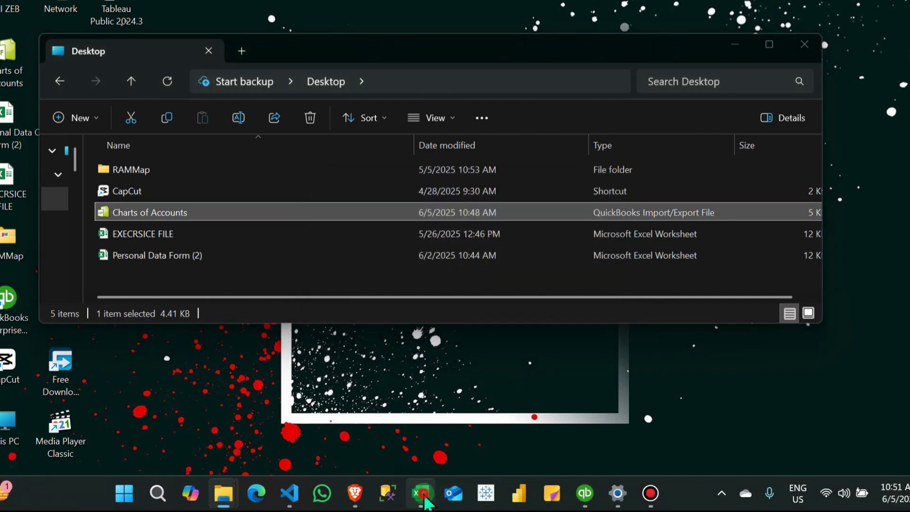
- Launch Excel and open the Charts of Accounts IIF file by dragging it from the Desktop folder
{"action": "left_click", "coordinate": [420, 495]}
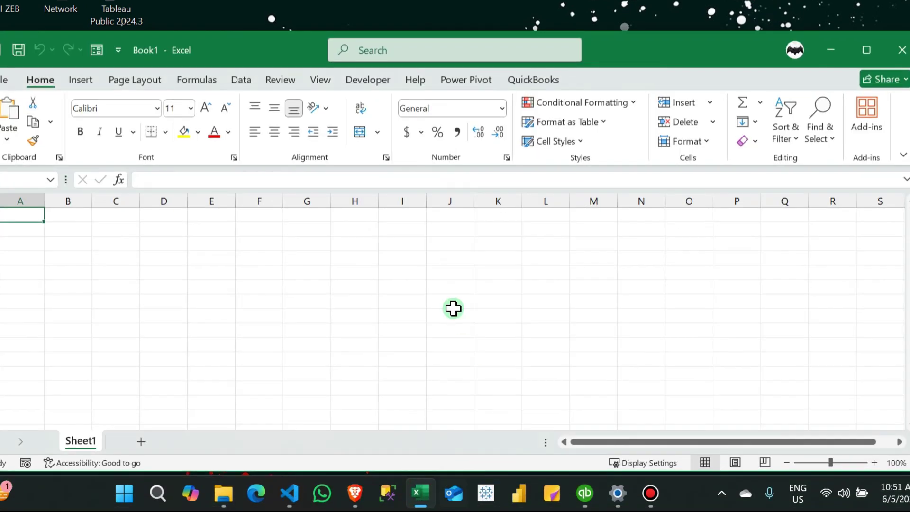
{"action": "left_click", "coordinate": [446, 17]}
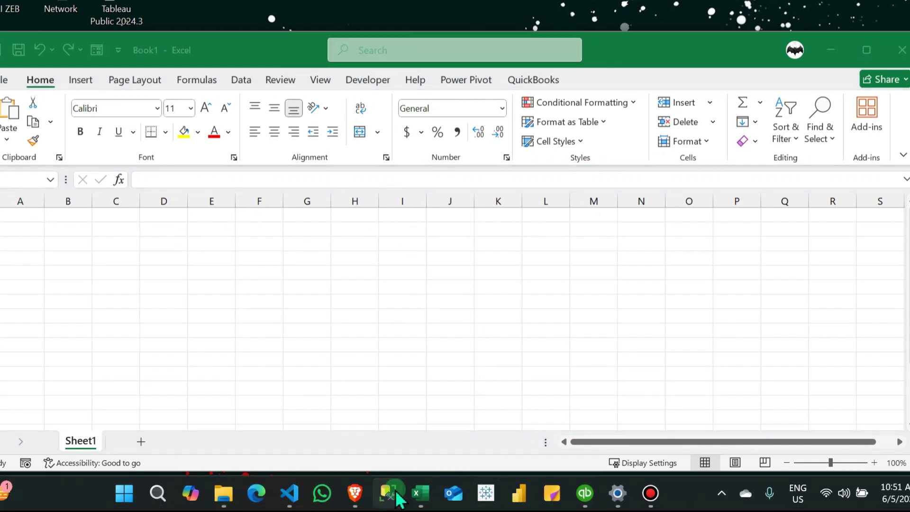
{"action": "mouse_move", "coordinate": [237, 495]}
{"action": "left_click", "coordinate": [284, 412]}
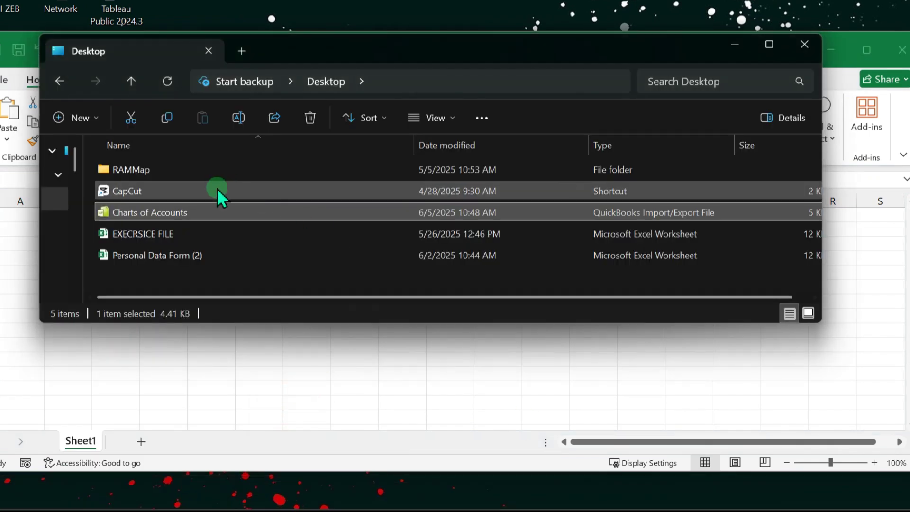
{"action": "left_click_drag", "start_coordinate": [106, 214], "coordinate": [412, 382]}
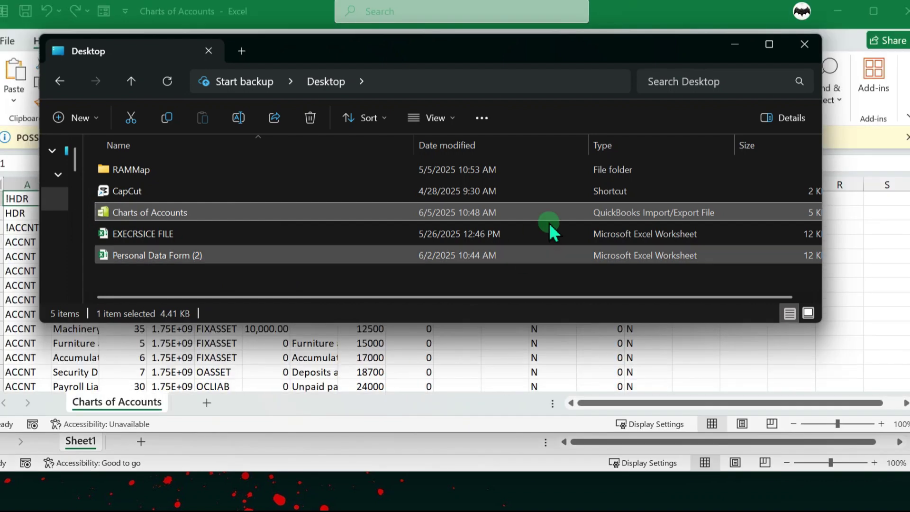
{"action": "left_click", "coordinate": [730, 45]}
{"action": "scroll", "coordinate": [307, 253], "scroll_direction": "down", "scroll_amount": 10}
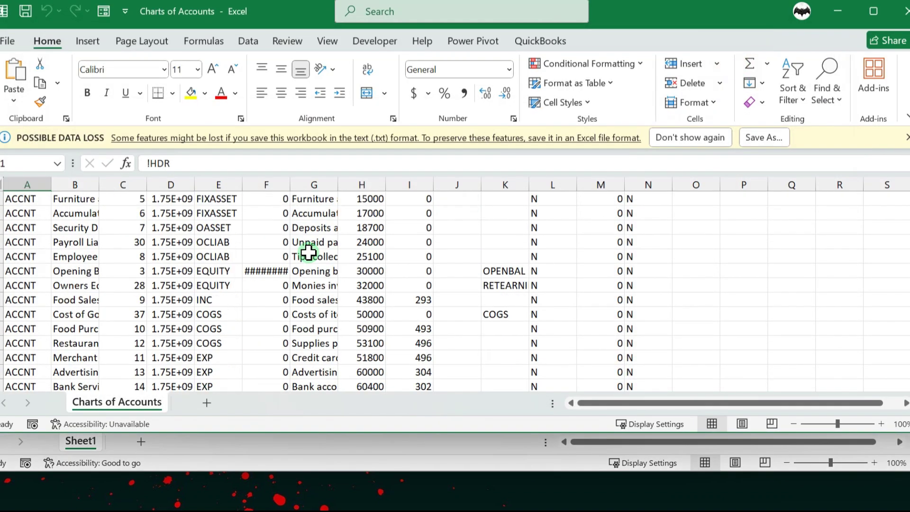
{"action": "scroll", "coordinate": [307, 253], "scroll_direction": "up", "scroll_amount": 10}
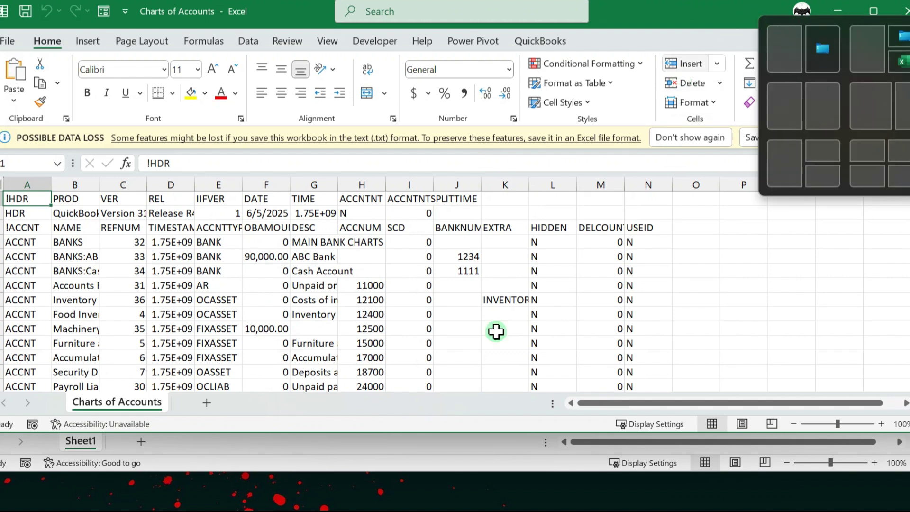
- Close the blank Book1 workbook, leaving Charts of Accounts open
{"action": "left_click", "coordinate": [373, 472]}
{"action": "left_click", "coordinate": [373, 471]}
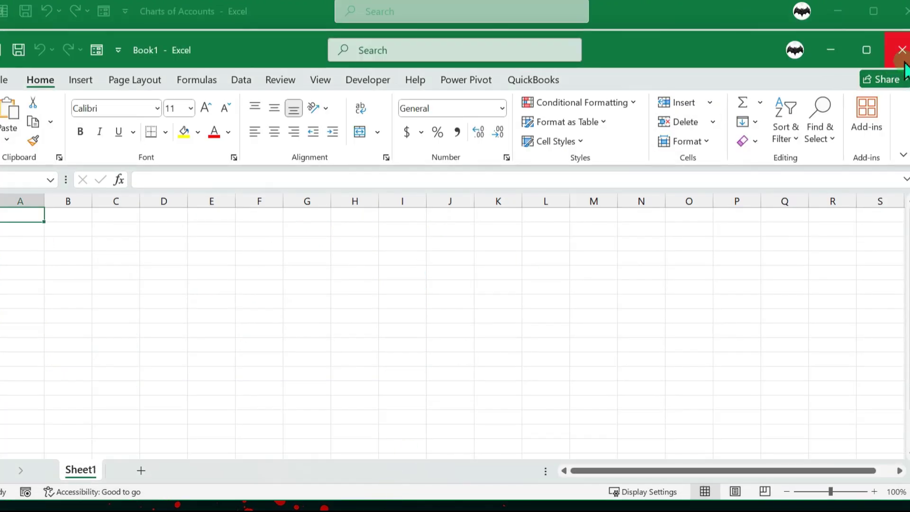
{"action": "key", "text": "ctrl+w"}
- Enlarge the Excel window and AutoFit columns A through N to fit their contents
{"action": "left_click_drag", "start_coordinate": [400, 432], "coordinate": [387, 502]}
{"action": "scroll", "coordinate": [394, 383], "scroll_direction": "down", "scroll_amount": 3}
{"action": "scroll", "coordinate": [400, 368], "scroll_direction": "up", "scroll_amount": 1}
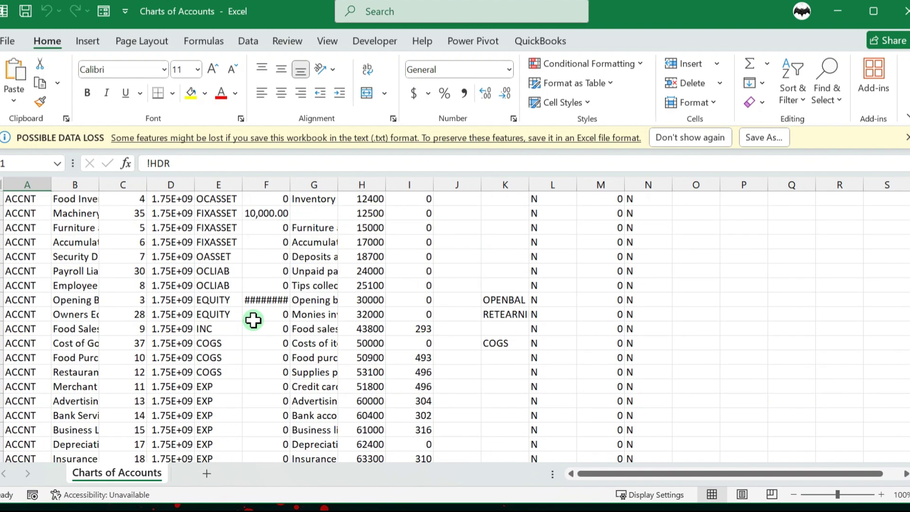
{"action": "left_click", "coordinate": [20, 182]}
{"action": "left_click", "coordinate": [21, 198]}
{"action": "key", "text": "ctrl+a"}
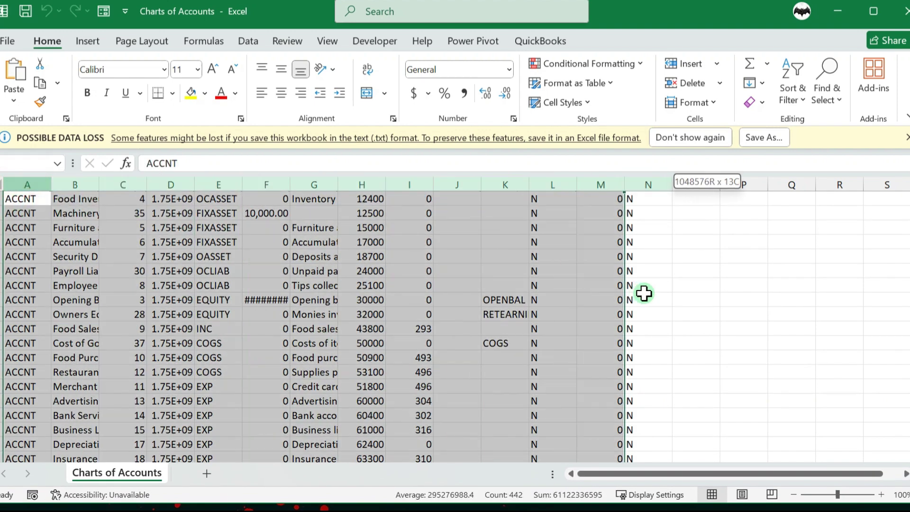
{"action": "double_click", "coordinate": [624, 184]}
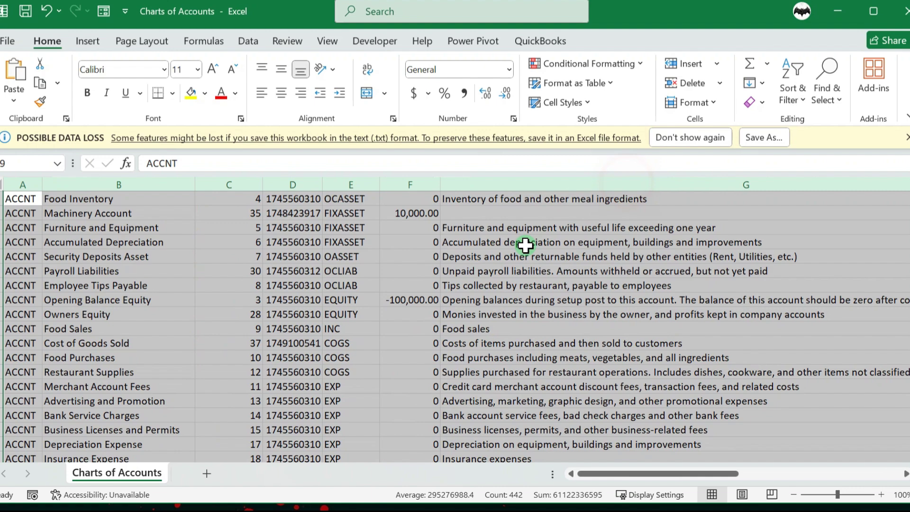
{"action": "scroll", "coordinate": [526, 239], "scroll_direction": "down", "scroll_amount": 6}
{"action": "scroll", "coordinate": [366, 326], "scroll_direction": "up", "scroll_amount": 2}
{"action": "scroll", "coordinate": [315, 337], "scroll_direction": "down", "scroll_amount": 2}
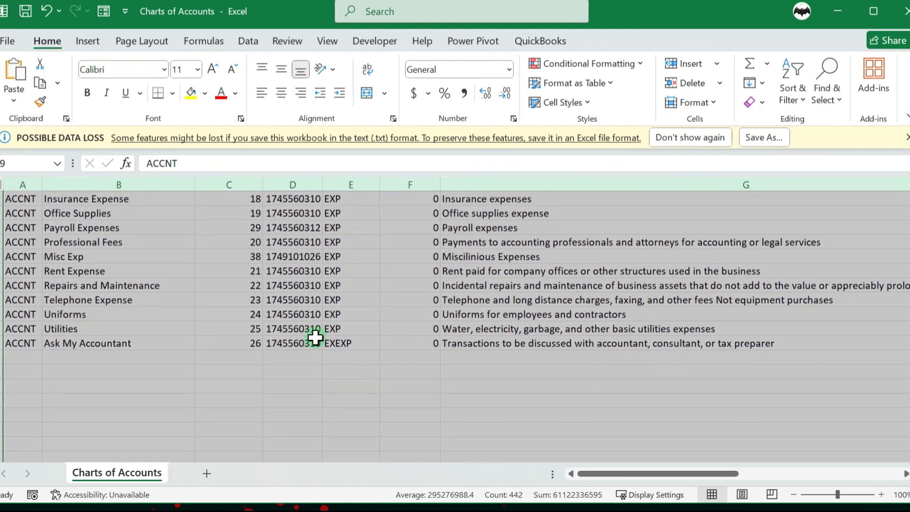
{"action": "scroll", "coordinate": [315, 331], "scroll_direction": "up", "scroll_amount": 4}
{"action": "left_click", "coordinate": [288, 342]}
{"action": "scroll", "coordinate": [170, 371], "scroll_direction": "down", "scroll_amount": 3}
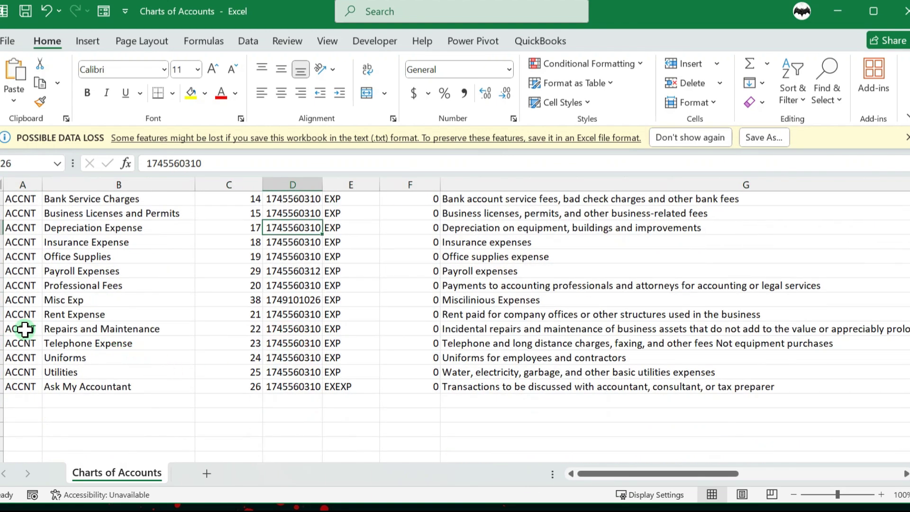
- Insert an ACCNT row named Legal Exp above Telephone Expense and renumber column C 23–27
{"action": "left_click", "coordinate": [2, 342]}
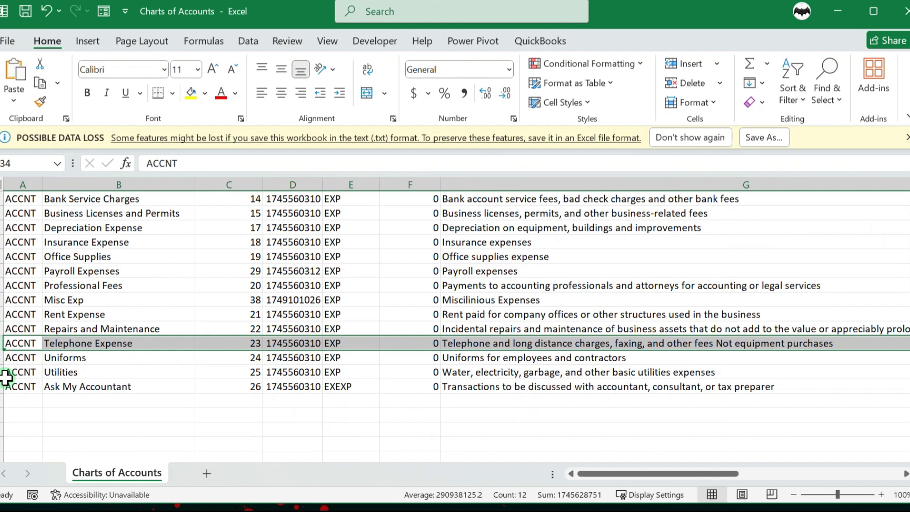
{"action": "key", "text": "ctrl+shift+plus"}
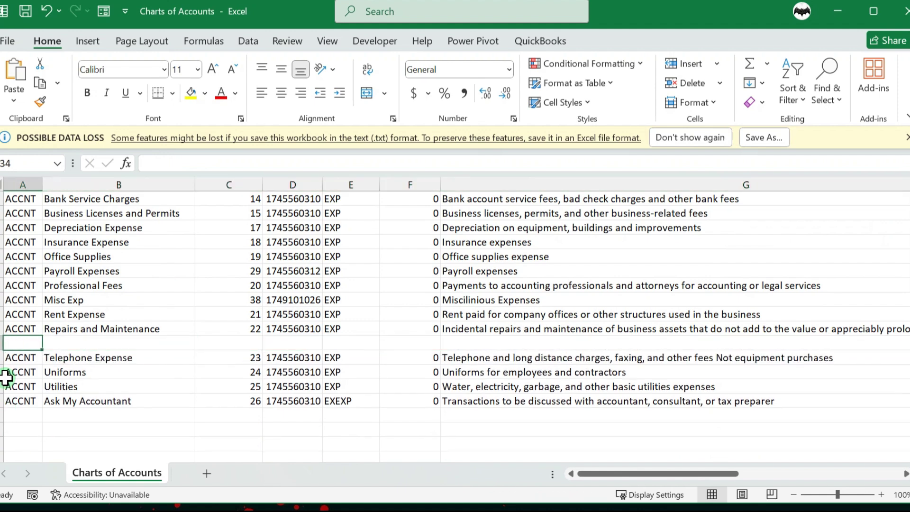
{"action": "type", "text": "ACCNT"}
{"action": "key", "text": "Tab"}
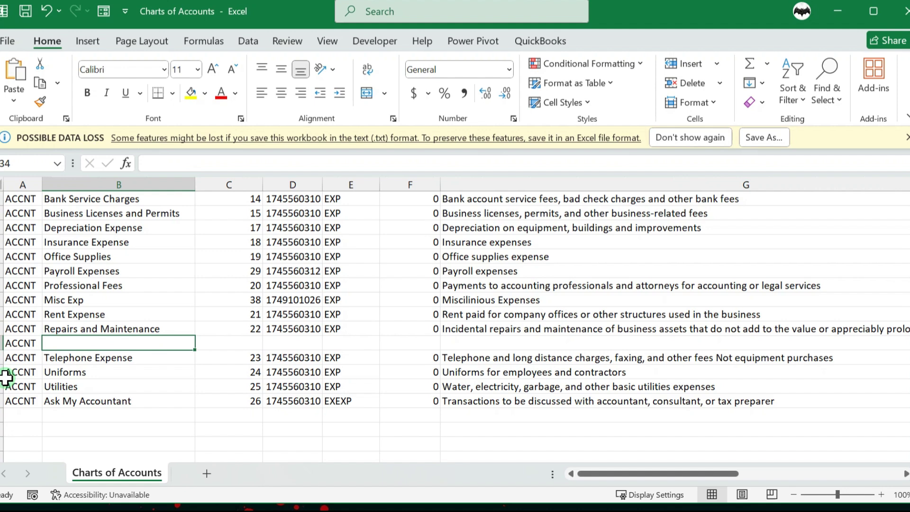
{"action": "type", "text": "Legal Exp"}
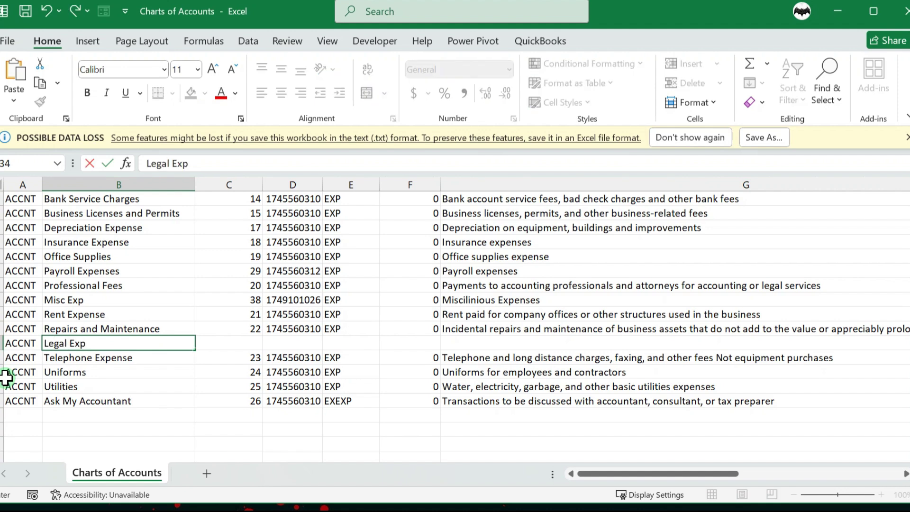
{"action": "key", "text": "ctrl+Return"}
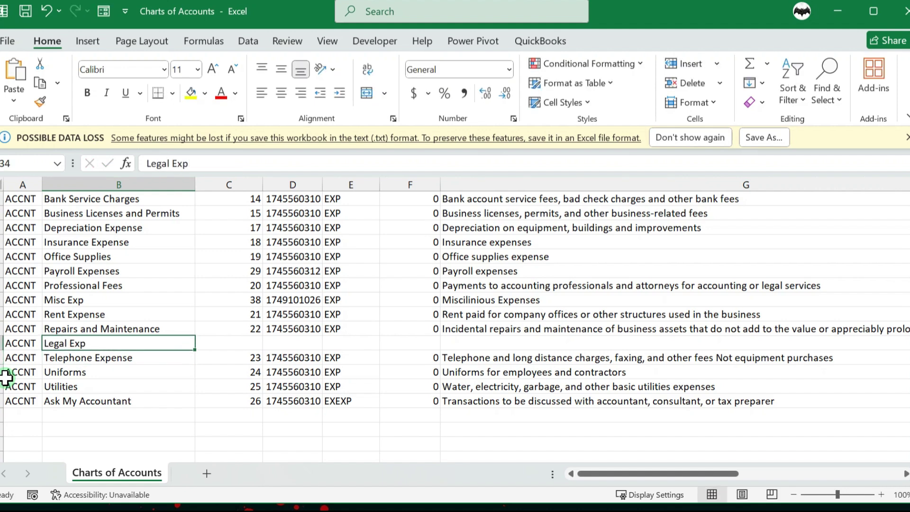
{"action": "key", "text": "Right"}
{"action": "key", "text": "Up"}
{"action": "key", "text": "Up"}
{"action": "key", "text": "shift+Down"}
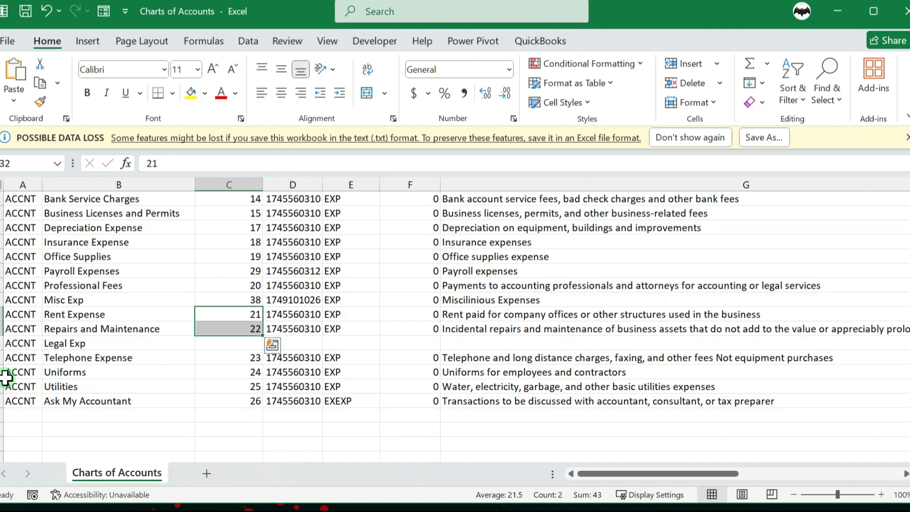
{"action": "left_click_drag", "start_coordinate": [263, 335], "coordinate": [259, 403]}
- Give the Legal Exp row the description 'Legal Expe' and account number 67250
{"action": "left_click", "coordinate": [280, 344]}
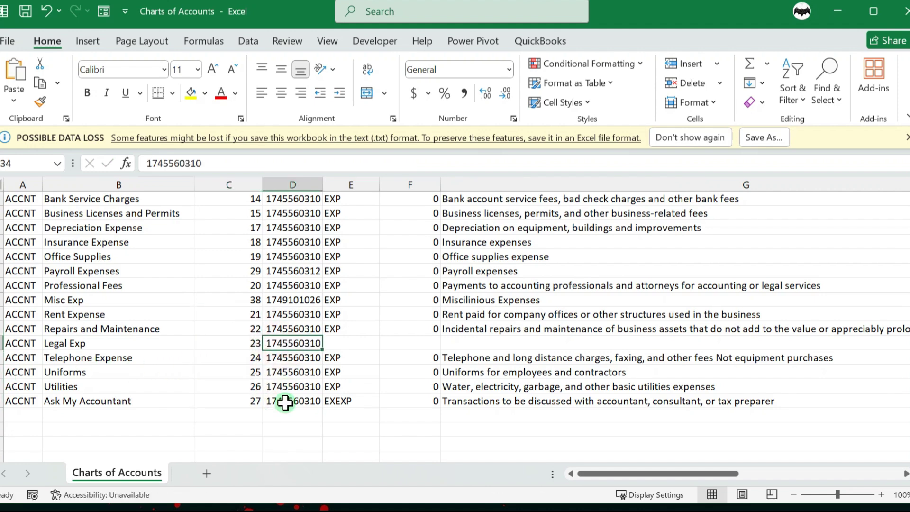
{"action": "key", "text": "Right"}
{"action": "key", "text": "Right"}
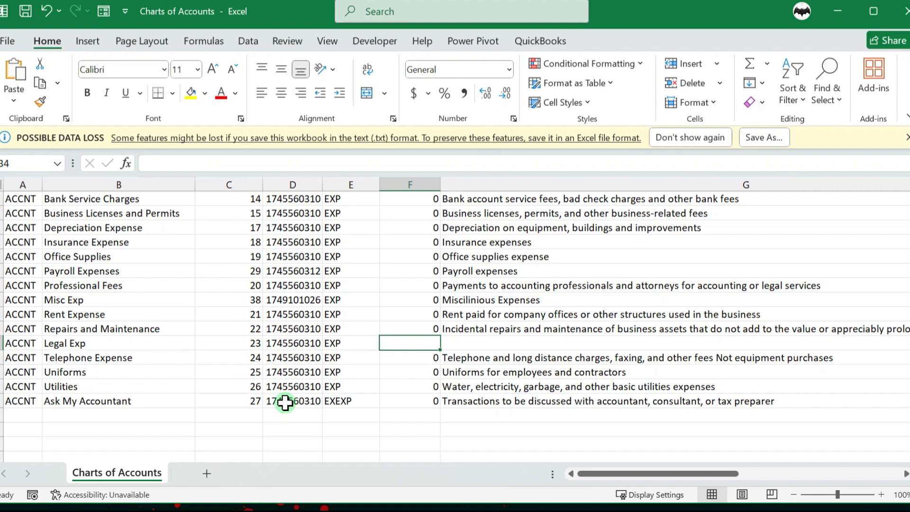
{"action": "scroll", "coordinate": [400, 347], "scroll_direction": "up", "scroll_amount": 8}
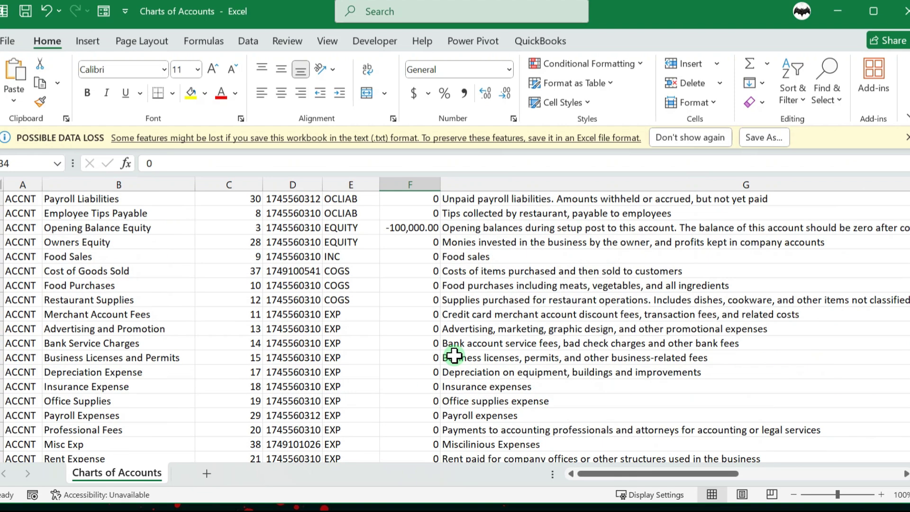
{"action": "scroll", "coordinate": [396, 271], "scroll_direction": "down", "scroll_amount": 7}
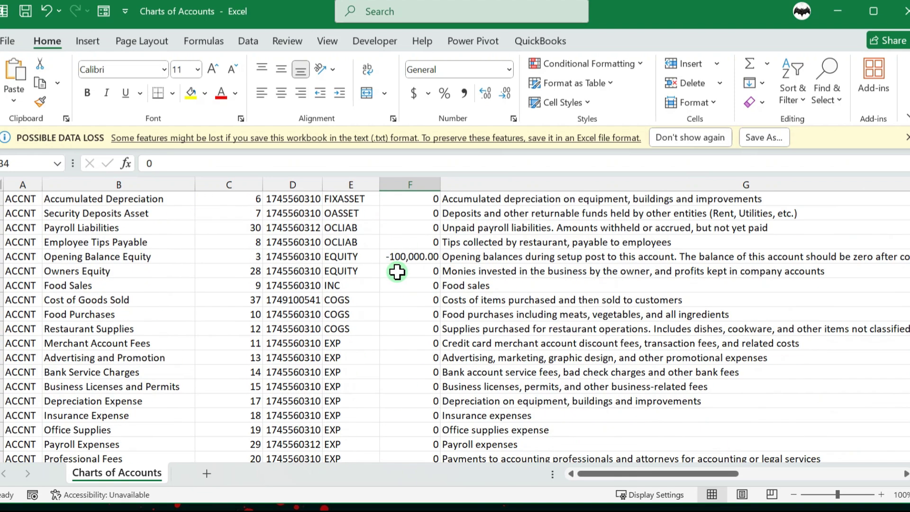
{"action": "left_click", "coordinate": [472, 357]}
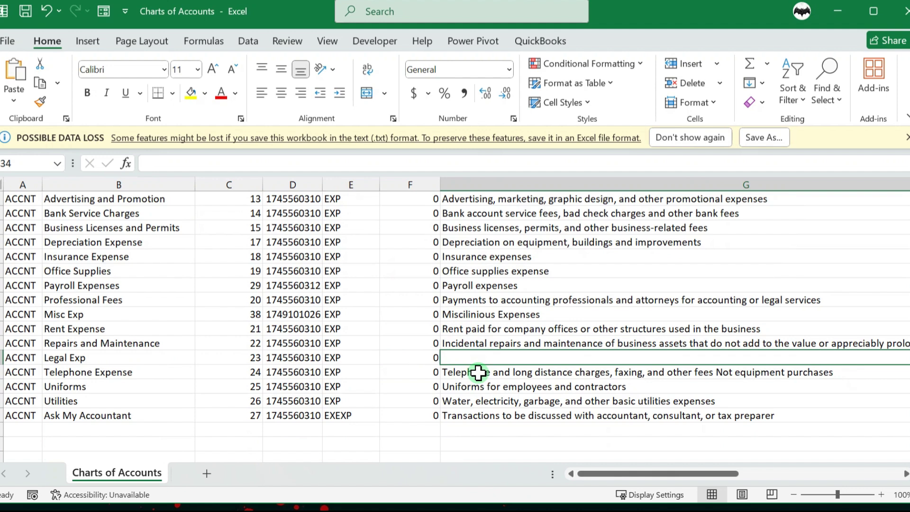
{"action": "type", "text": "Legal Expe"}
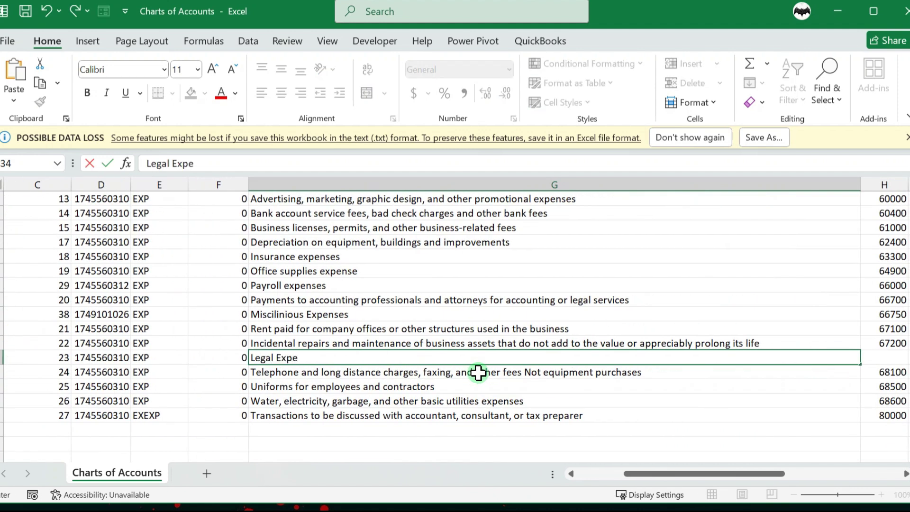
{"action": "key", "text": "Return"}
{"action": "key", "text": "Up"}
{"action": "key", "text": "Right"}
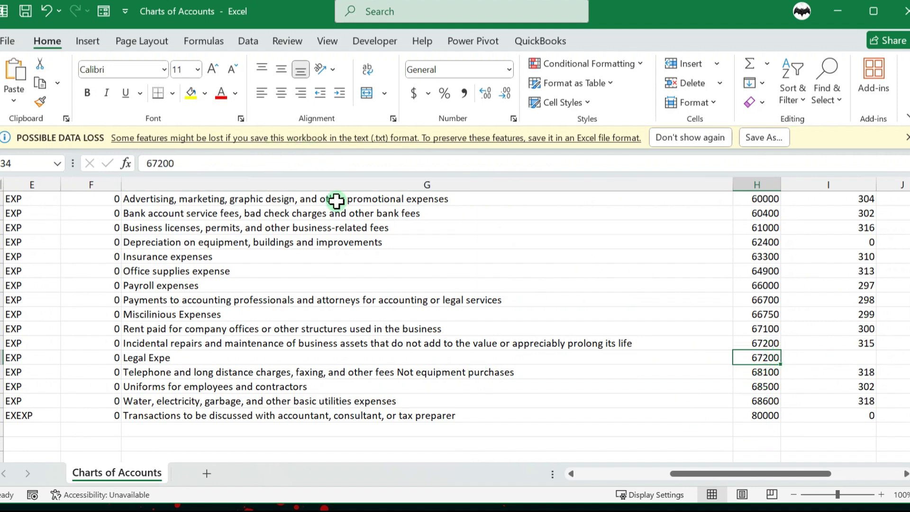
{"action": "left_click", "coordinate": [210, 167]}
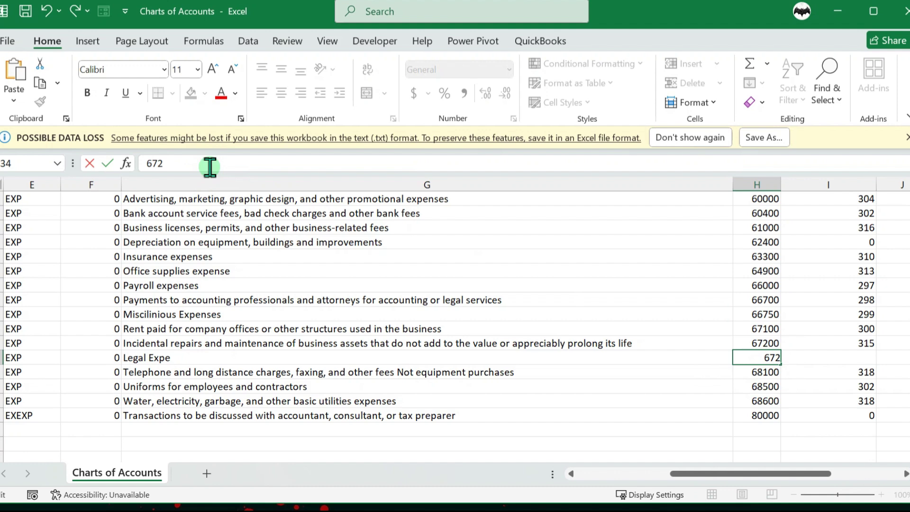
{"action": "key", "text": "Return"}
{"action": "key", "text": "Up"}
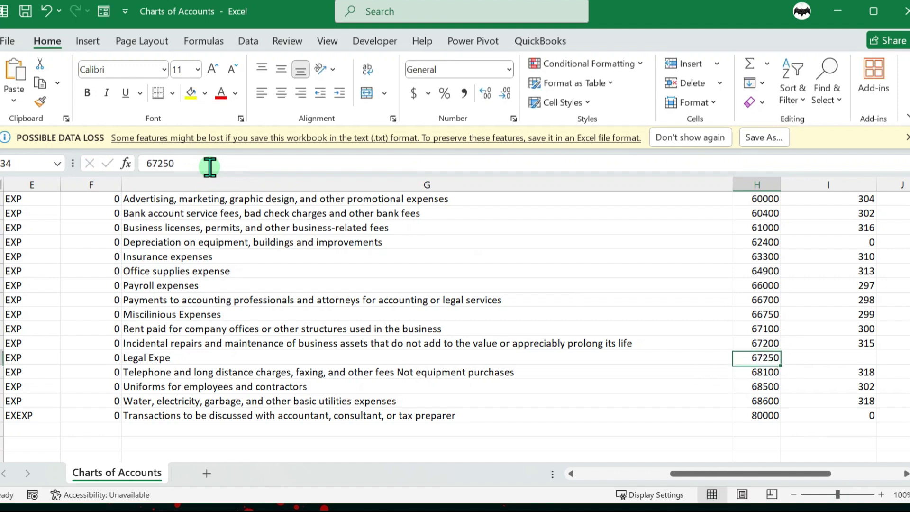
- Enter 316 in column I and paste the N, 0, N flags into the Legal Exp row
{"action": "scroll", "coordinate": [210, 166], "scroll_direction": "right", "scroll_amount": 1}
{"action": "key", "text": "Right"}
{"action": "key", "text": "Up"}
{"action": "key", "text": "Down"}
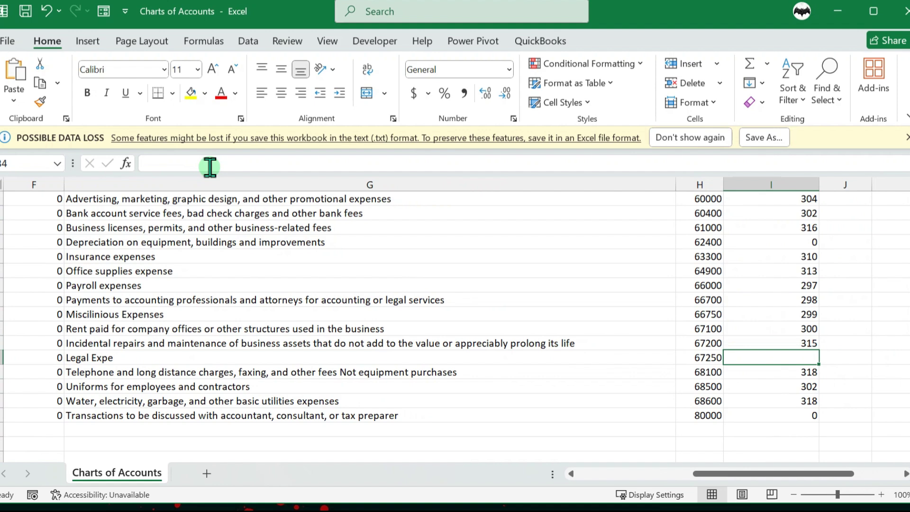
{"action": "type", "text": "316"}
{"action": "key", "text": "Return"}
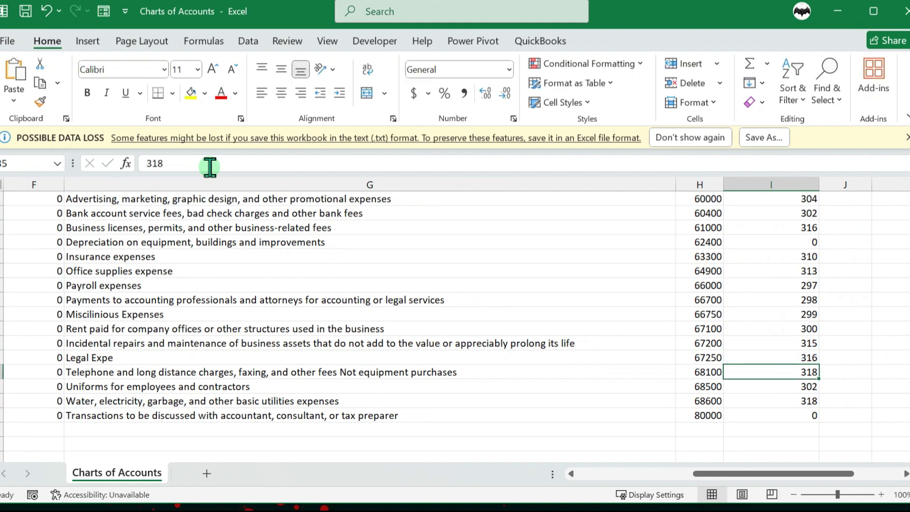
{"action": "key", "text": "Up"}
{"action": "key", "text": "Right"}
{"action": "key", "text": "Right"}
{"action": "key", "text": "Right"}
{"action": "key", "text": "Left"}
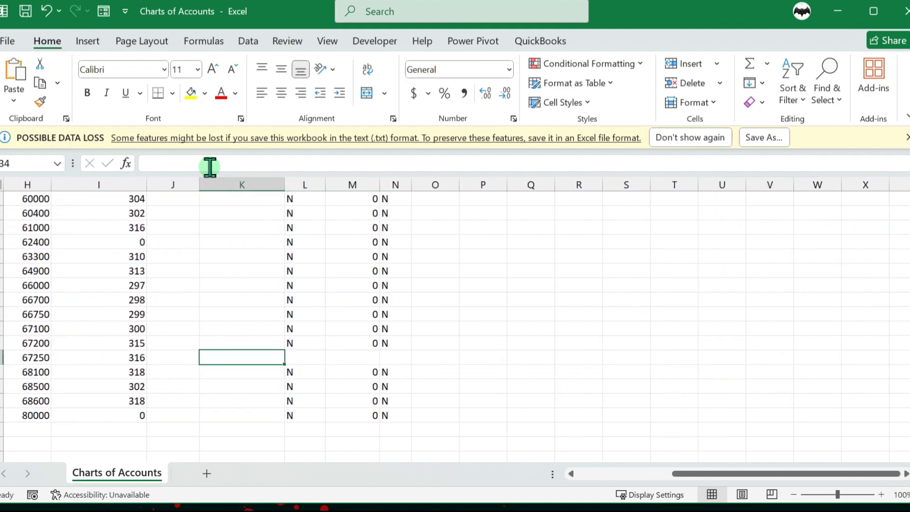
{"action": "key", "text": "Right"}
{"action": "key", "text": "shift+Right"}
{"action": "key", "text": "shift+Right"}
{"action": "type", "text": "N\t0\tN"}
{"action": "key", "text": "Left"}
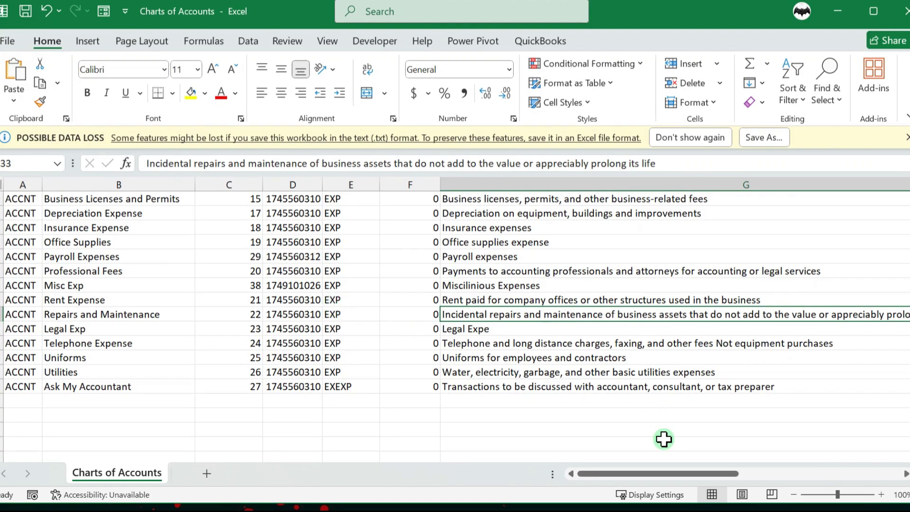
{"action": "left_click_drag", "start_coordinate": [619, 474], "coordinate": [576, 474]}
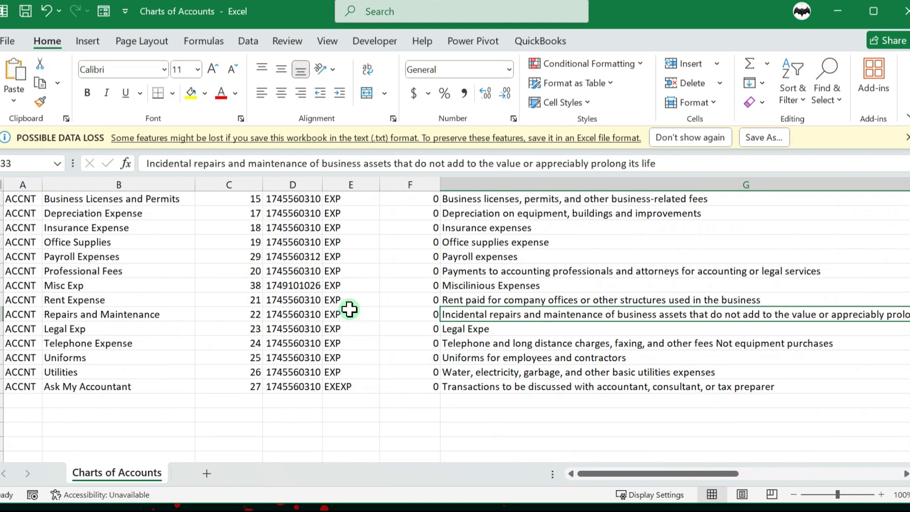
{"action": "left_click", "coordinate": [334, 286]}
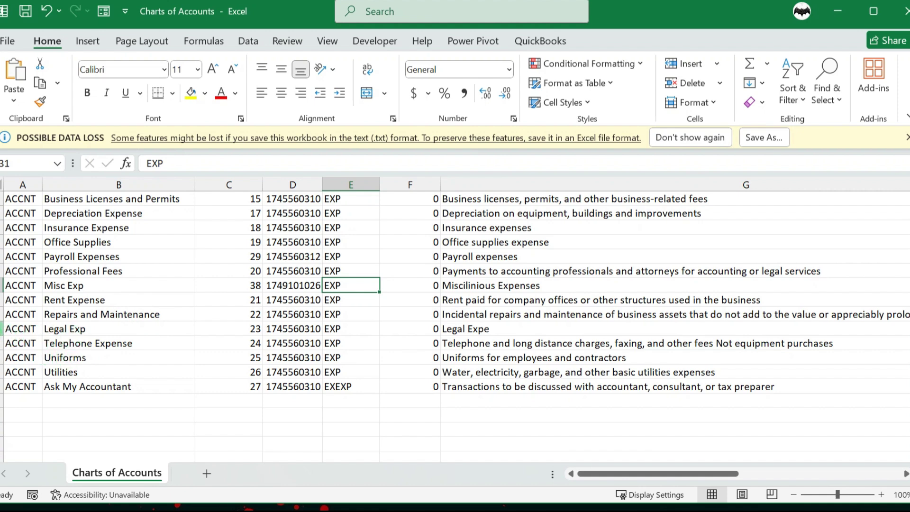
{"action": "left_click", "coordinate": [1, 329]}
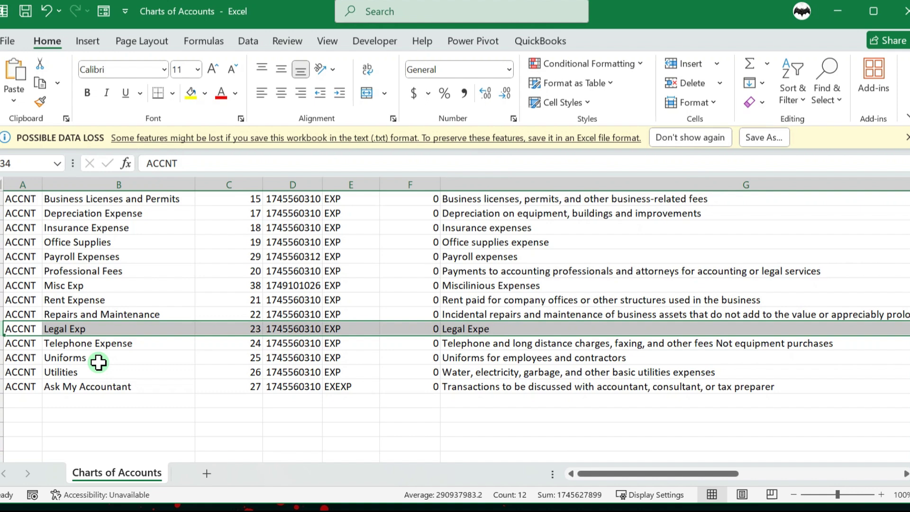
{"action": "scroll", "coordinate": [171, 353], "scroll_direction": "up", "scroll_amount": 3}
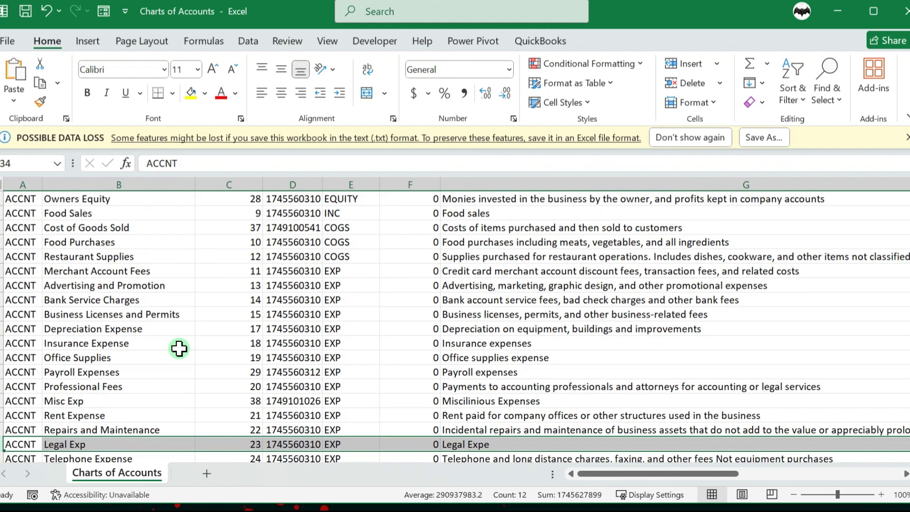
{"action": "scroll", "coordinate": [179, 349], "scroll_direction": "down", "scroll_amount": 2}
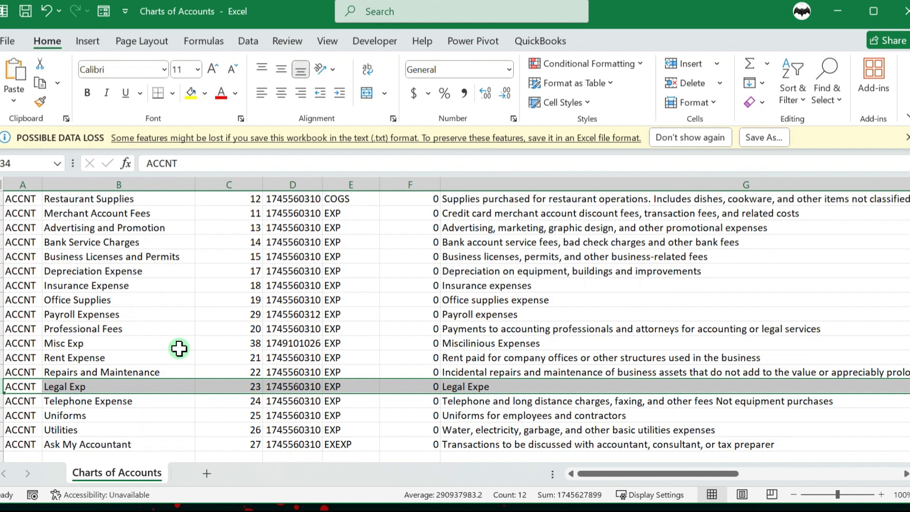
{"action": "scroll", "coordinate": [179, 349], "scroll_direction": "down", "scroll_amount": 1}
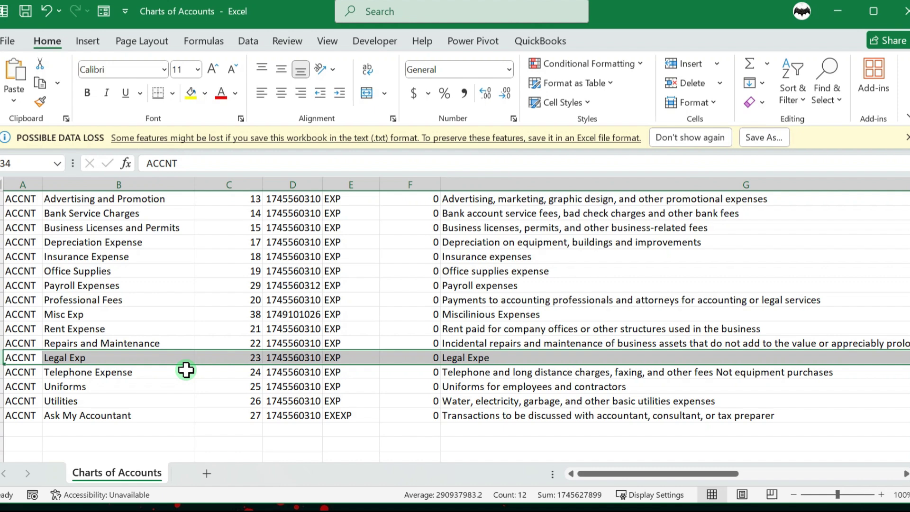
{"action": "left_click", "coordinate": [279, 302]}
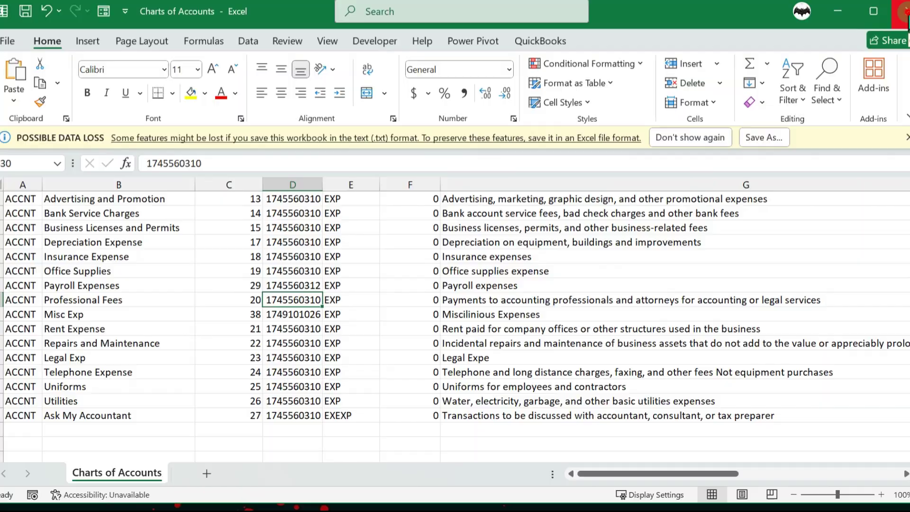
- Close Excel and open the Desktop folder in File Explorer
{"action": "left_click", "coordinate": [904, 14]}
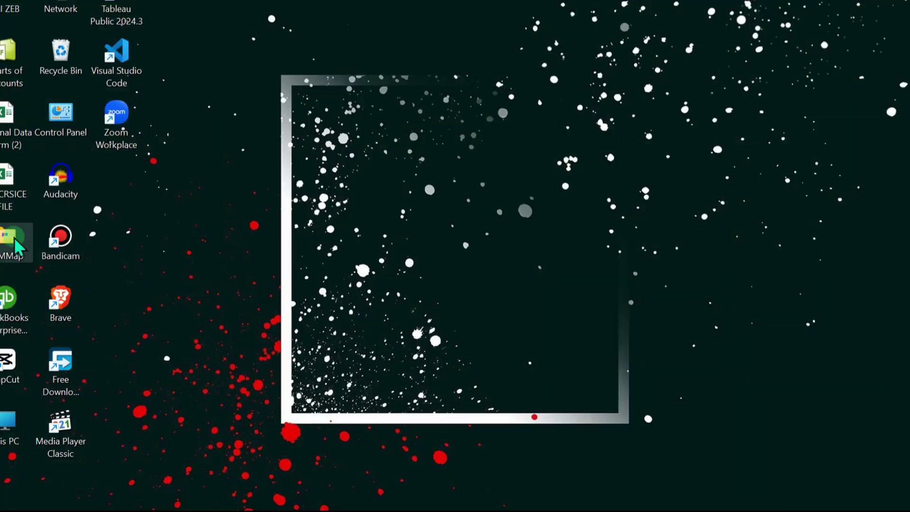
{"action": "left_click", "coordinate": [374, 495]}
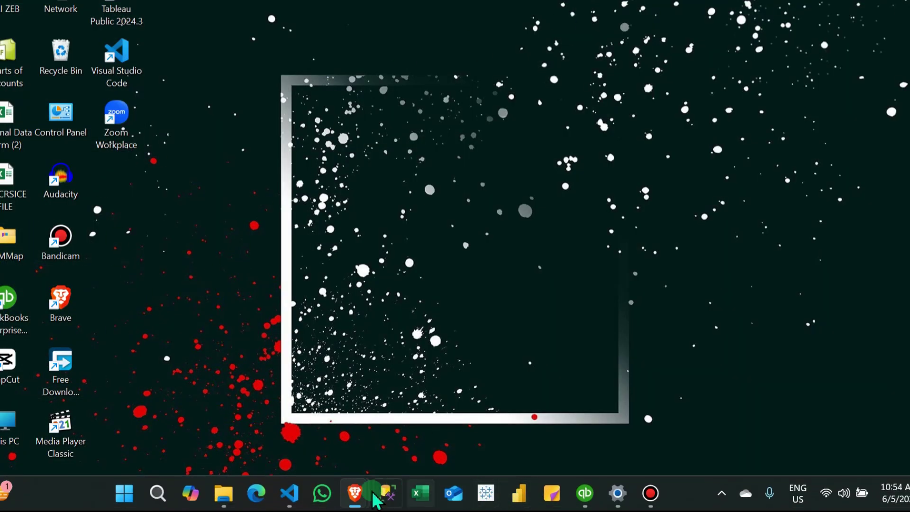
{"action": "mouse_move", "coordinate": [223, 492]}
{"action": "left_click", "coordinate": [311, 411]}
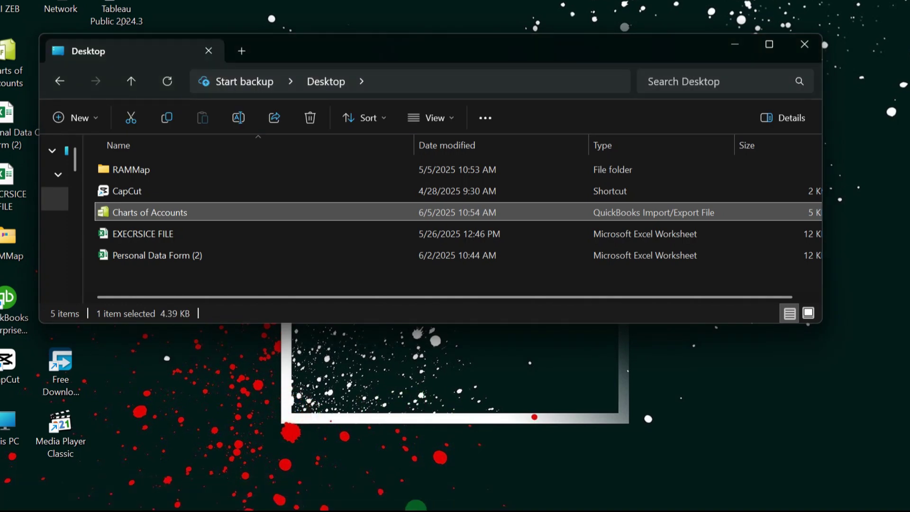
- Start a new blank Excel workbook, then bring the Desktop folder window back in front
{"action": "left_click", "coordinate": [421, 505]}
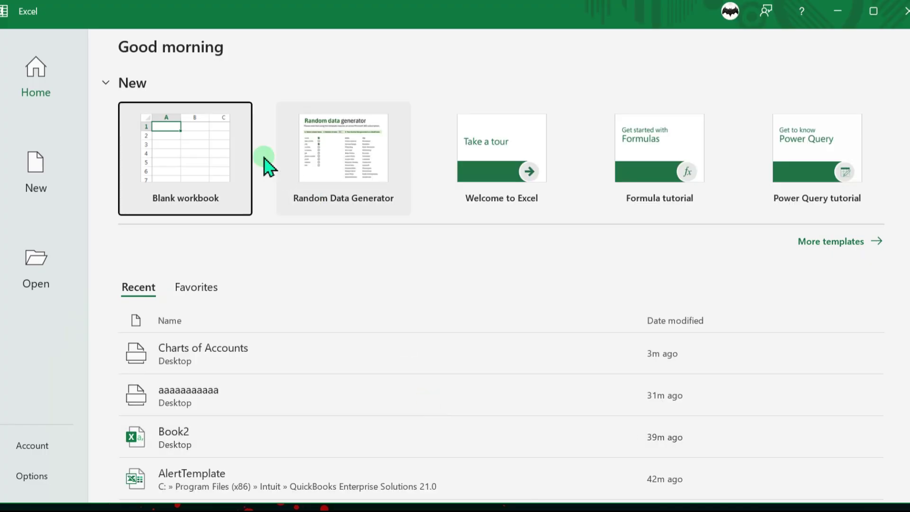
{"action": "left_click", "coordinate": [209, 145]}
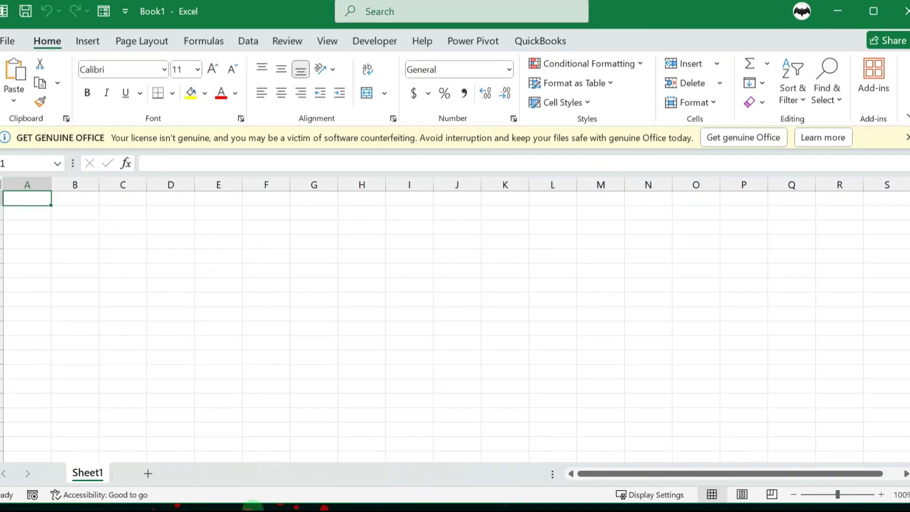
{"action": "mouse_move", "coordinate": [223, 493]}
{"action": "left_click", "coordinate": [314, 392]}
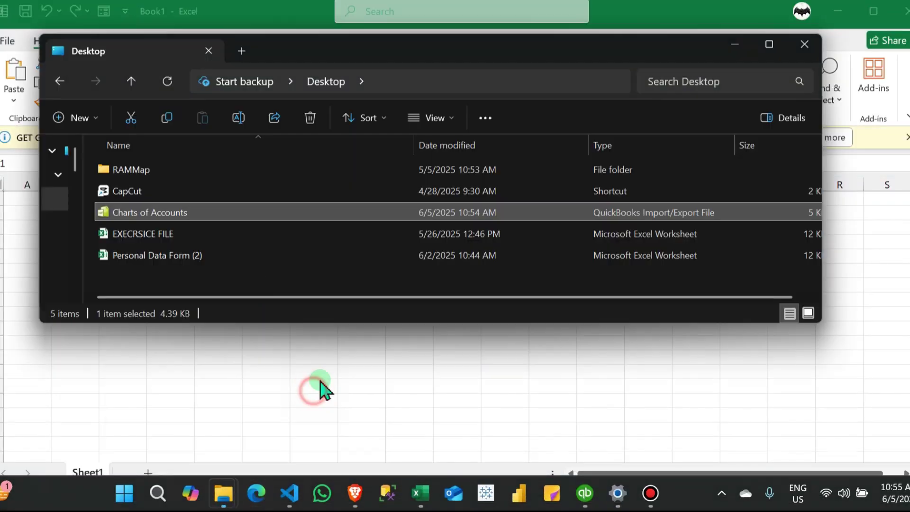
- Reopen Charts of Accounts in Excel, confirm Legal Exp in cell B34, then close both workbooks
{"action": "left_click_drag", "start_coordinate": [122, 211], "coordinate": [467, 420]}
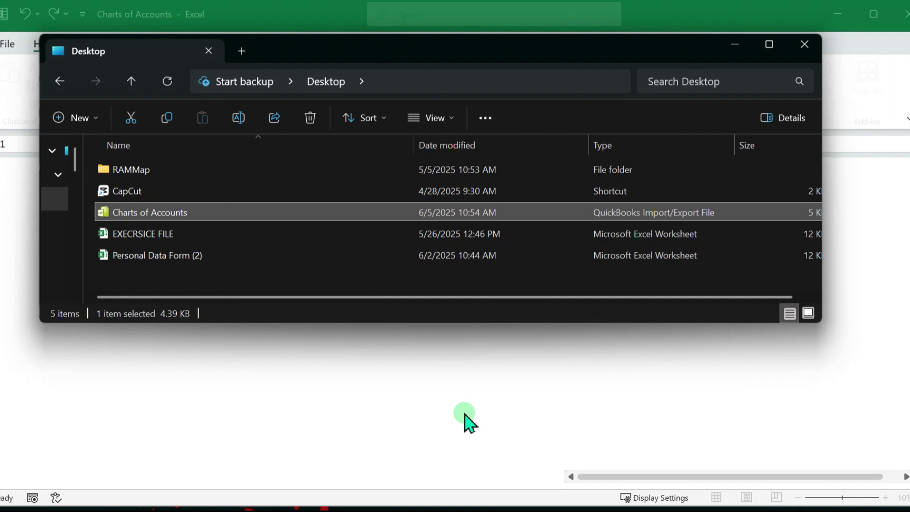
{"action": "scroll", "coordinate": [468, 403], "scroll_direction": "down", "scroll_amount": 10}
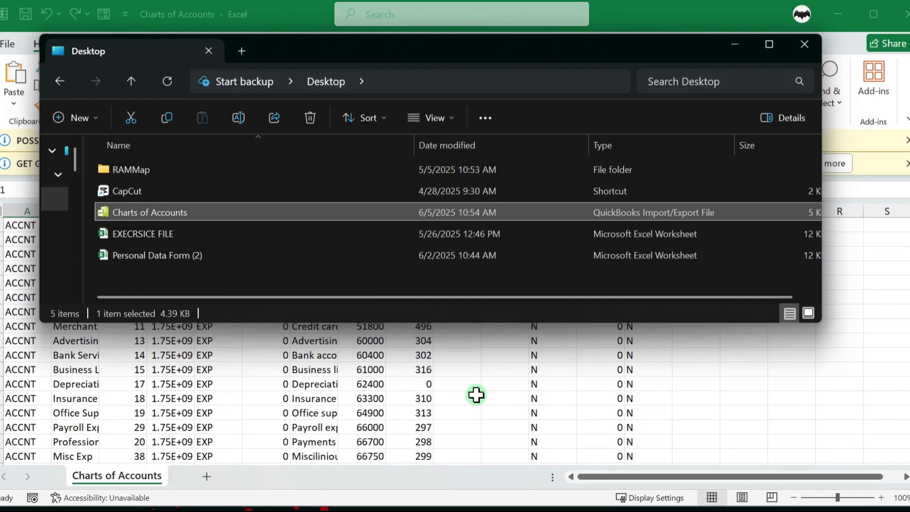
{"action": "left_click", "coordinate": [735, 44]}
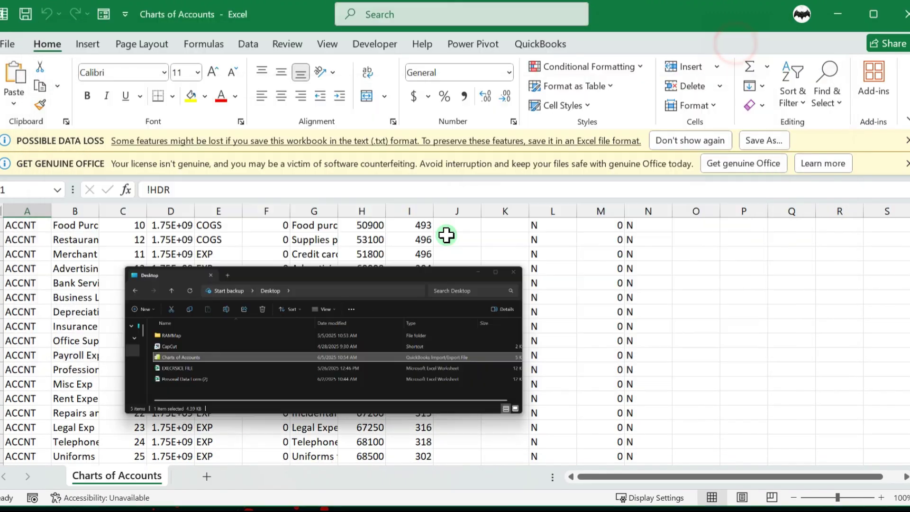
{"action": "scroll", "coordinate": [203, 387], "scroll_direction": "down", "scroll_amount": 5}
{"action": "scroll", "coordinate": [218, 391], "scroll_direction": "up", "scroll_amount": 1}
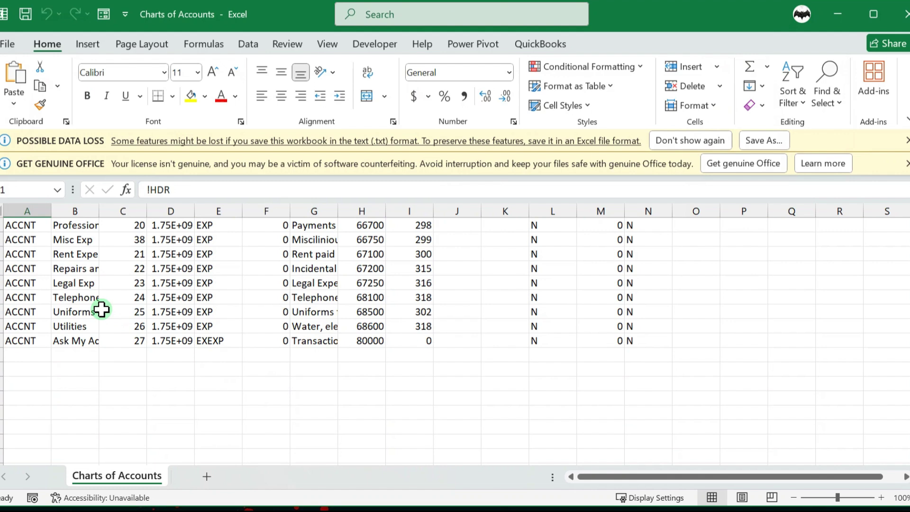
{"action": "left_click", "coordinate": [67, 285]}
{"action": "left_click", "coordinate": [903, 13]}
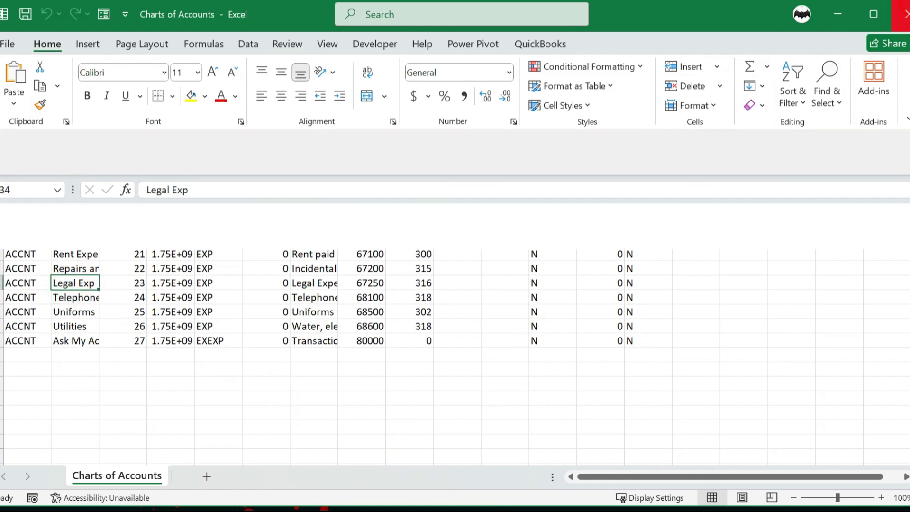
{"action": "left_click", "coordinate": [903, 11]}
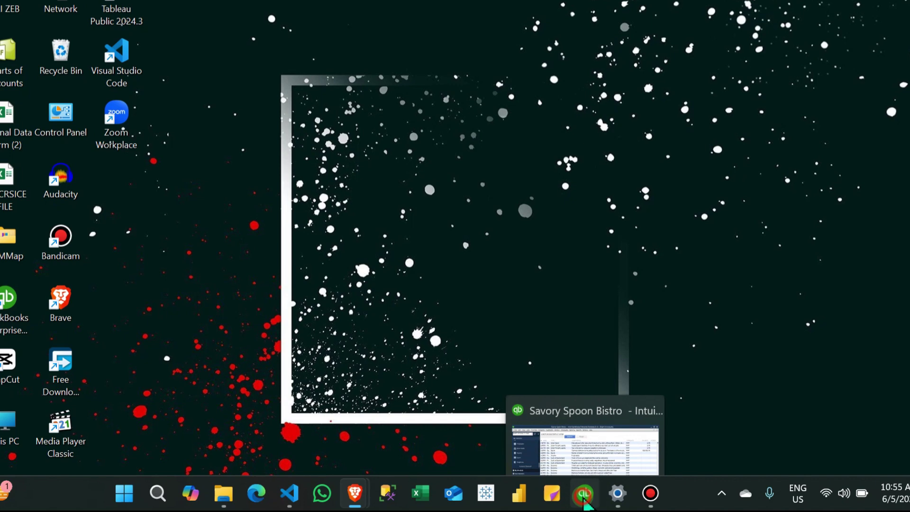
- In QuickBooks, choose File > Utilities > Import > IIF Files and agree to close all windows
{"action": "left_click", "coordinate": [576, 494]}
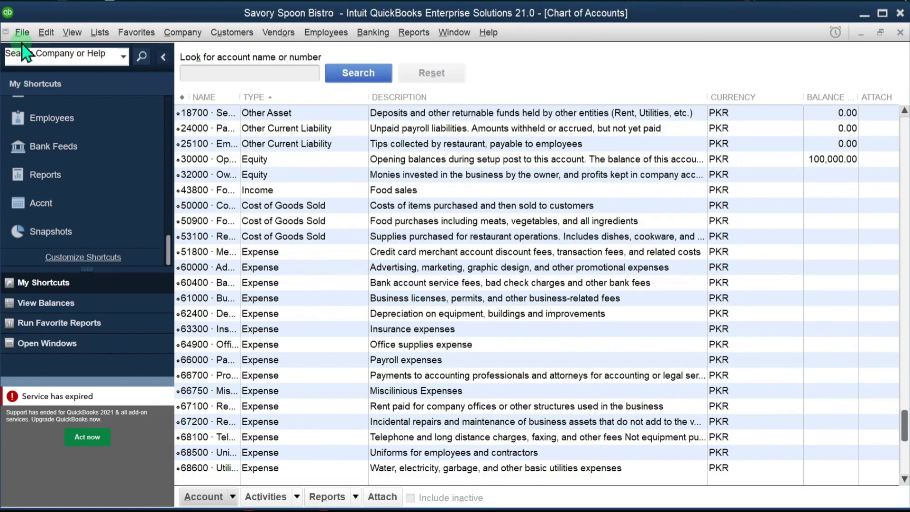
{"action": "left_click", "coordinate": [22, 32]}
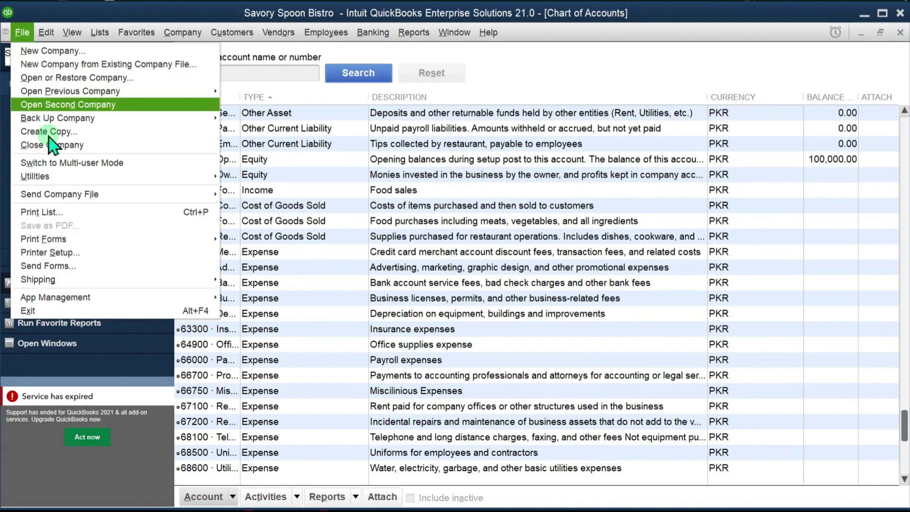
{"action": "left_click", "coordinate": [54, 178]}
{"action": "left_click", "coordinate": [240, 183]}
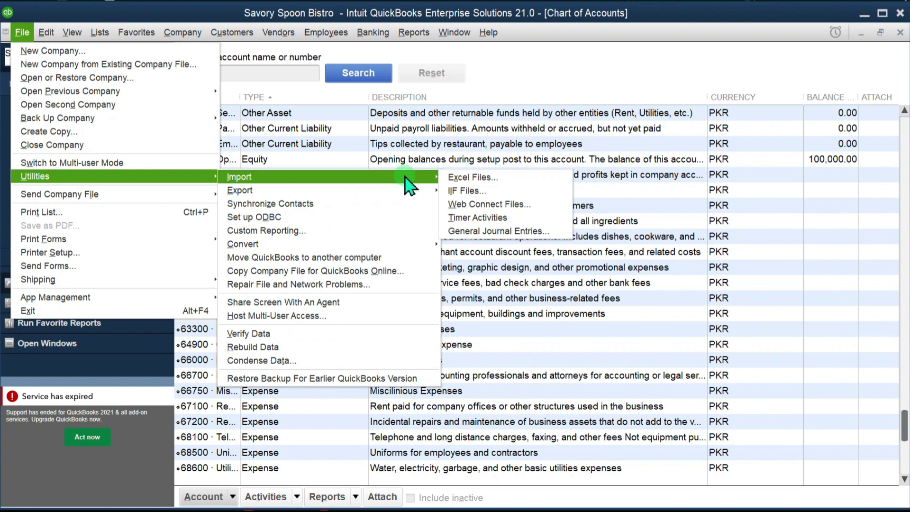
{"action": "left_click", "coordinate": [466, 194]}
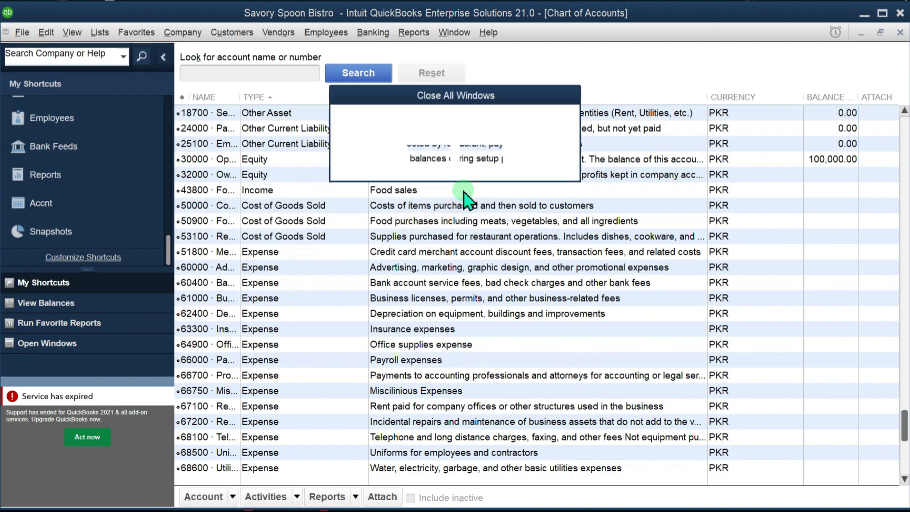
{"action": "left_click", "coordinate": [422, 154]}
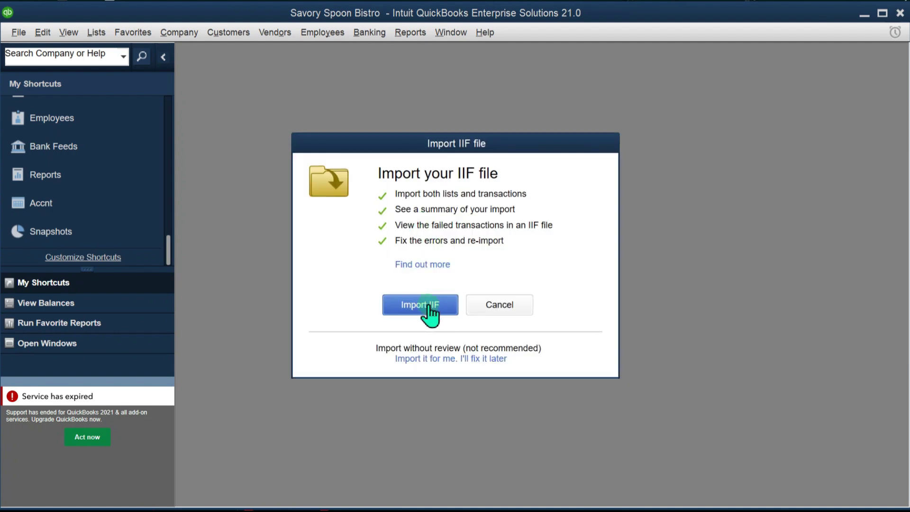
- Select the Charts of Accounts IIF file on the Desktop and import it
{"action": "left_click", "coordinate": [429, 306]}
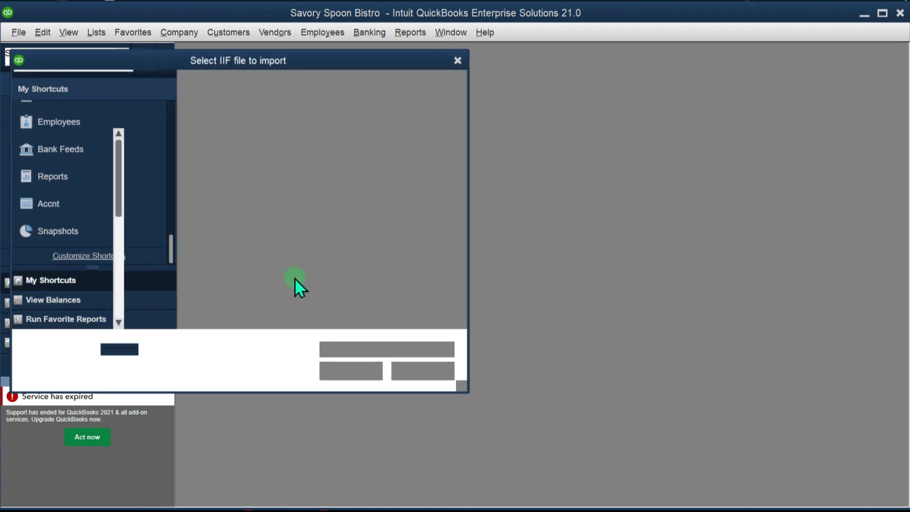
{"action": "left_click", "coordinate": [184, 181]}
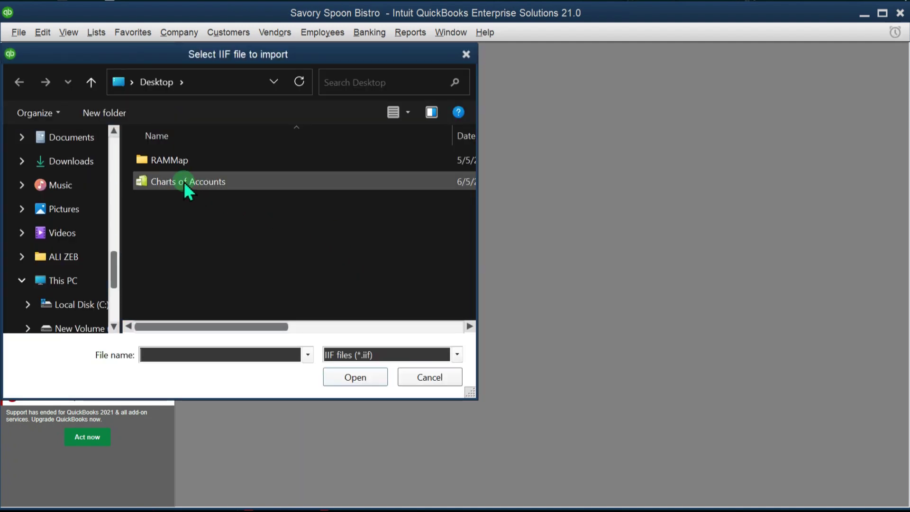
{"action": "left_click", "coordinate": [354, 375]}
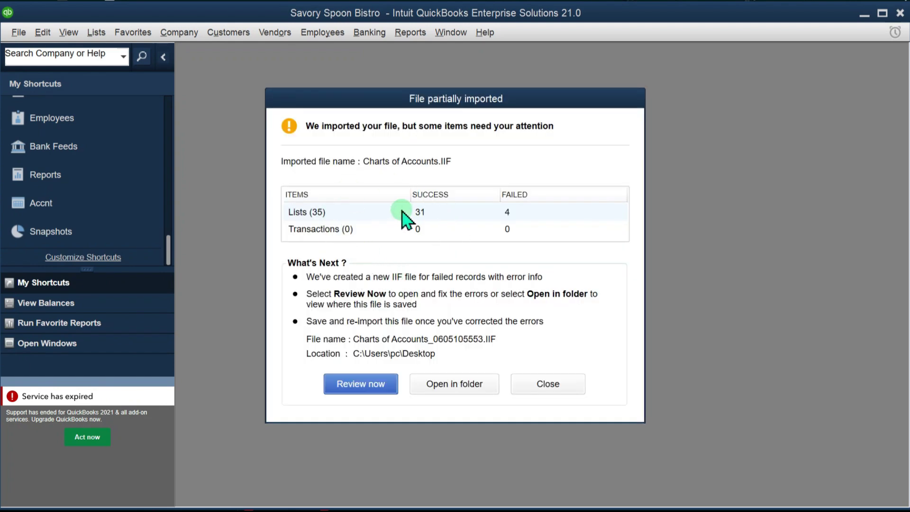
- Close the partial-import summary reporting 31 of 35 records imported and 4 failed
{"action": "left_click", "coordinate": [558, 381]}
{"action": "left_click", "coordinate": [569, 382]}
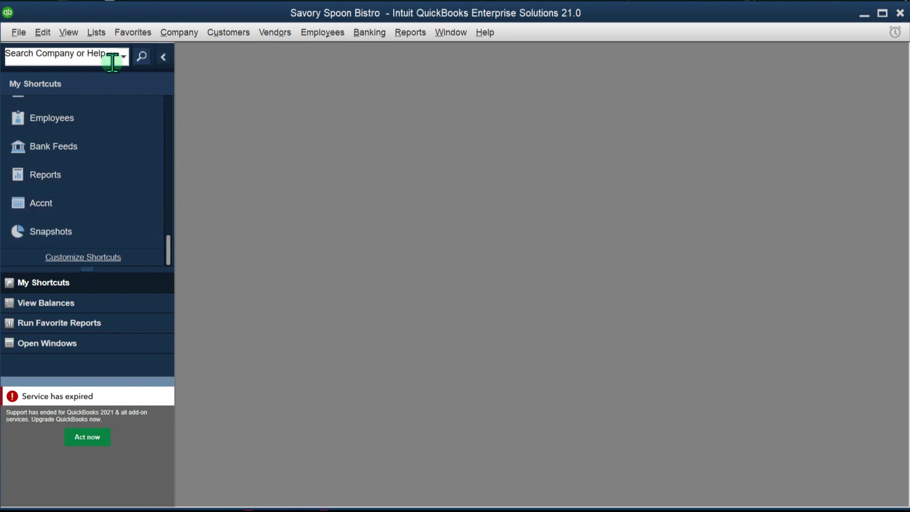
{"action": "scroll", "coordinate": [47, 105], "scroll_direction": "up", "scroll_amount": 5}
- From the Home page, open the Chart of Accounts full-screen and widen the NAME column
{"action": "left_click", "coordinate": [56, 114]}
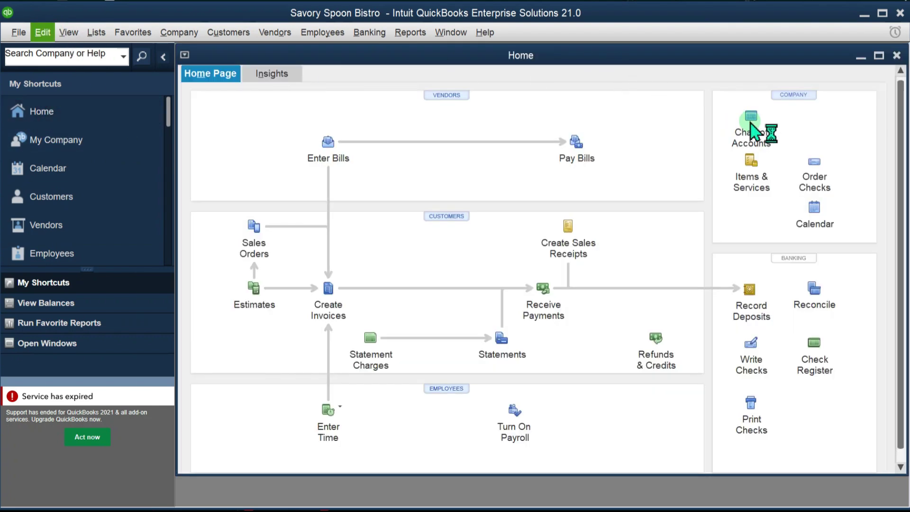
{"action": "key", "text": "ctrl+a"}
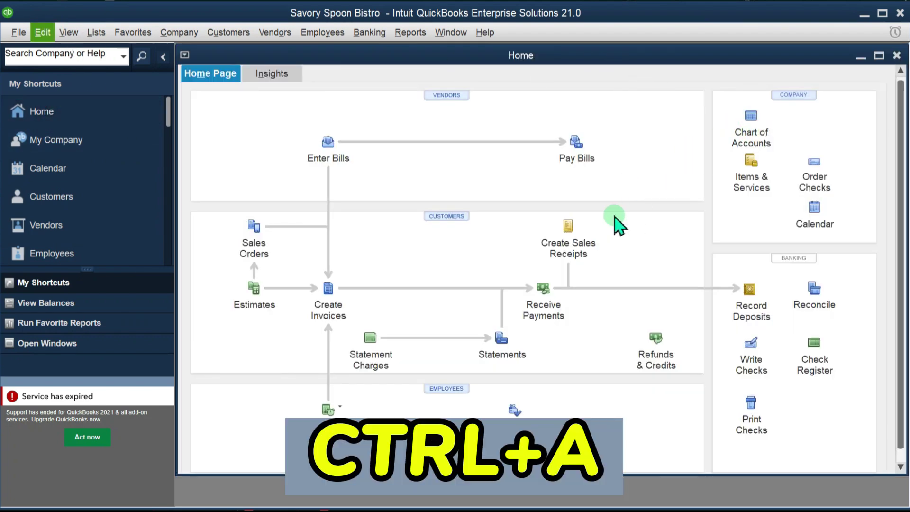
{"action": "left_click", "coordinate": [504, 94]}
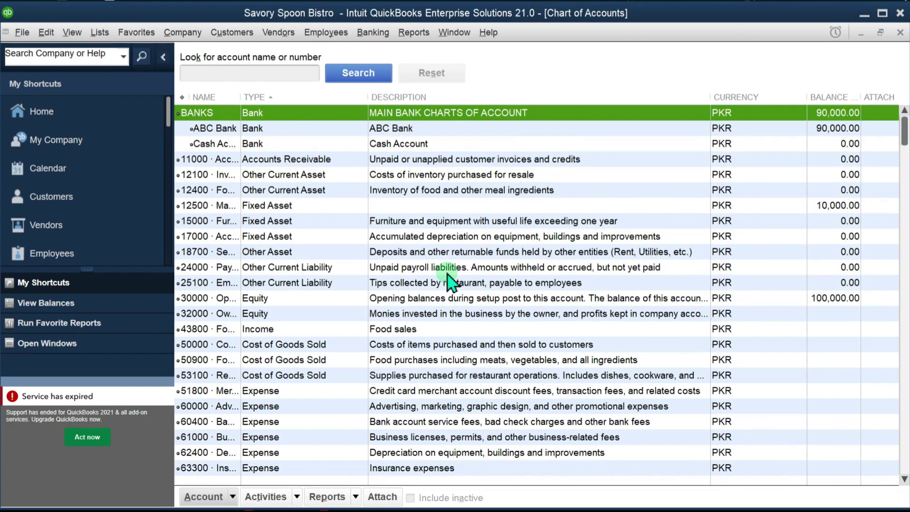
{"action": "scroll", "coordinate": [448, 282], "scroll_direction": "down", "scroll_amount": 2}
{"action": "left_click_drag", "start_coordinate": [241, 93], "coordinate": [308, 97]}
- Find the 67250 Legal Exp account and check its QuickReport before closing it
{"action": "scroll", "coordinate": [295, 324], "scroll_direction": "down", "scroll_amount": 2}
{"action": "left_click_drag", "start_coordinate": [294, 313], "coordinate": [303, 408]}
{"action": "left_click", "coordinate": [286, 407]}
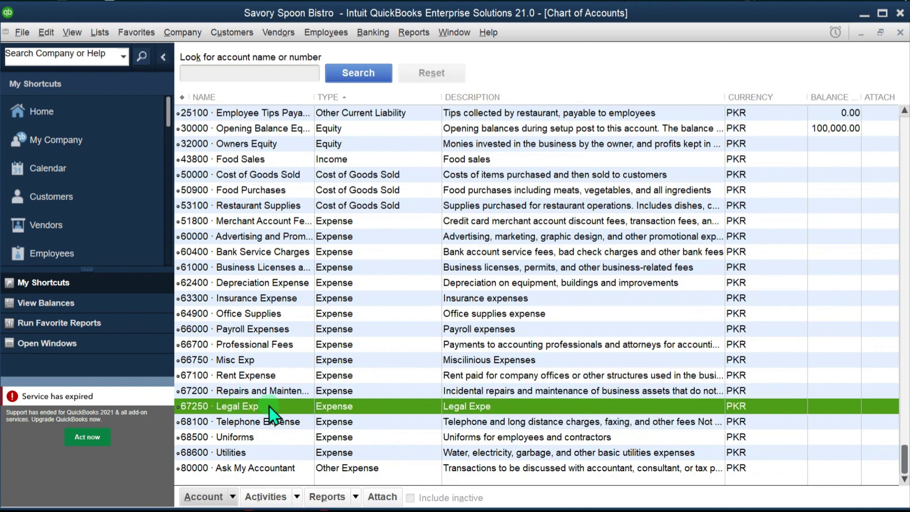
{"action": "double_click", "coordinate": [323, 407]}
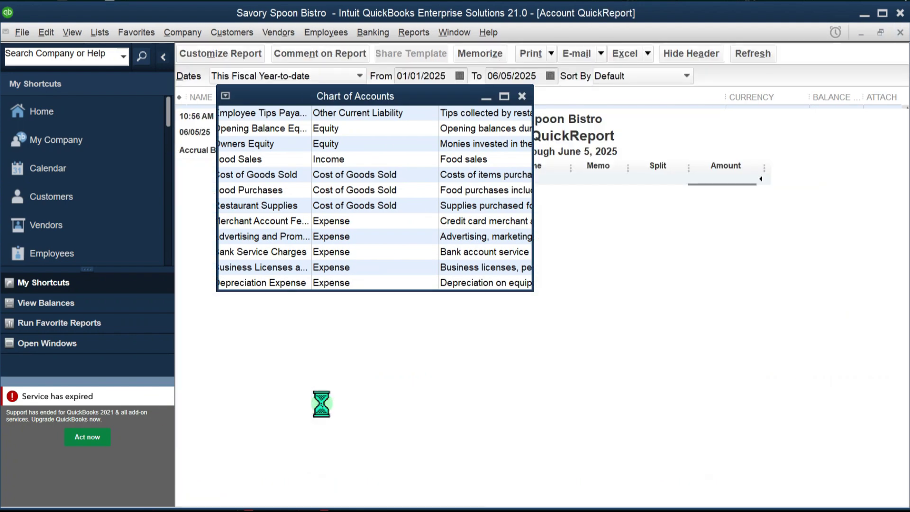
{"action": "left_click", "coordinate": [900, 33]}
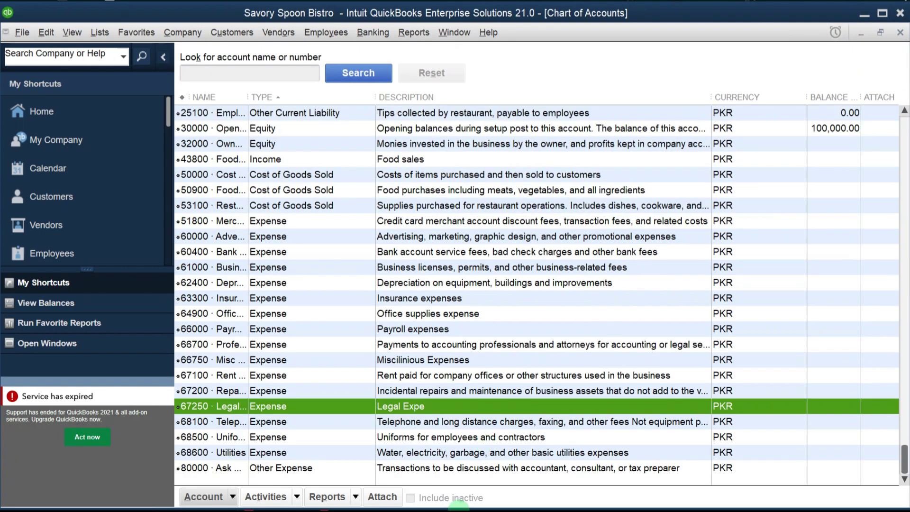